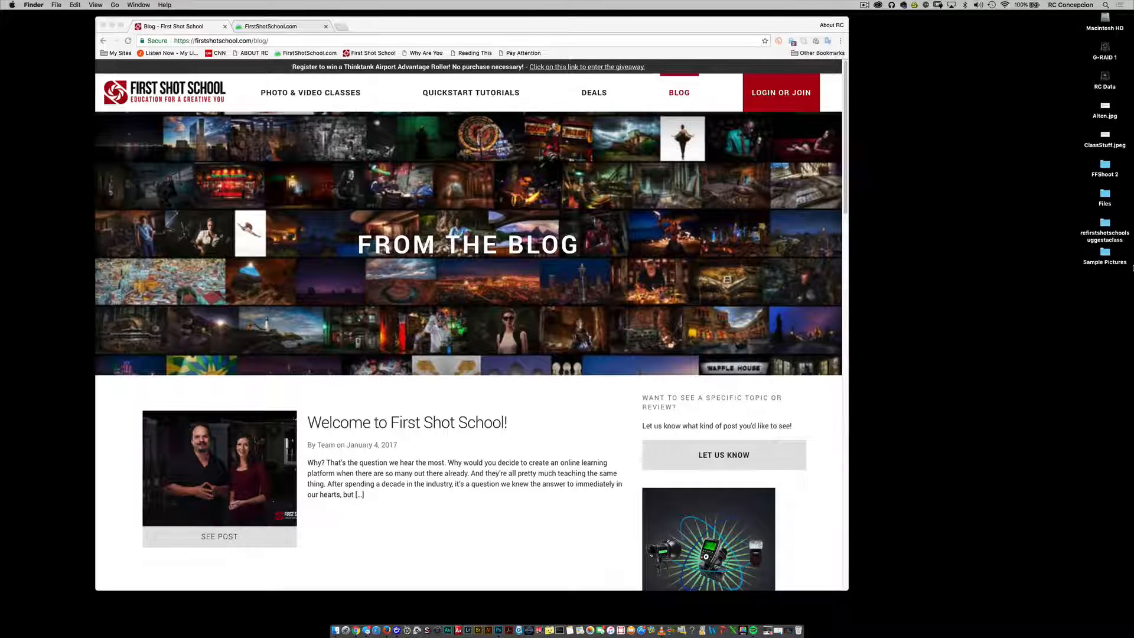
Step: Preview the suggest-a-class e-mail image saved on the desktop and close the preview
{"action": "left_click", "coordinate": [1106, 107]}
{"action": "key", "text": "space"}
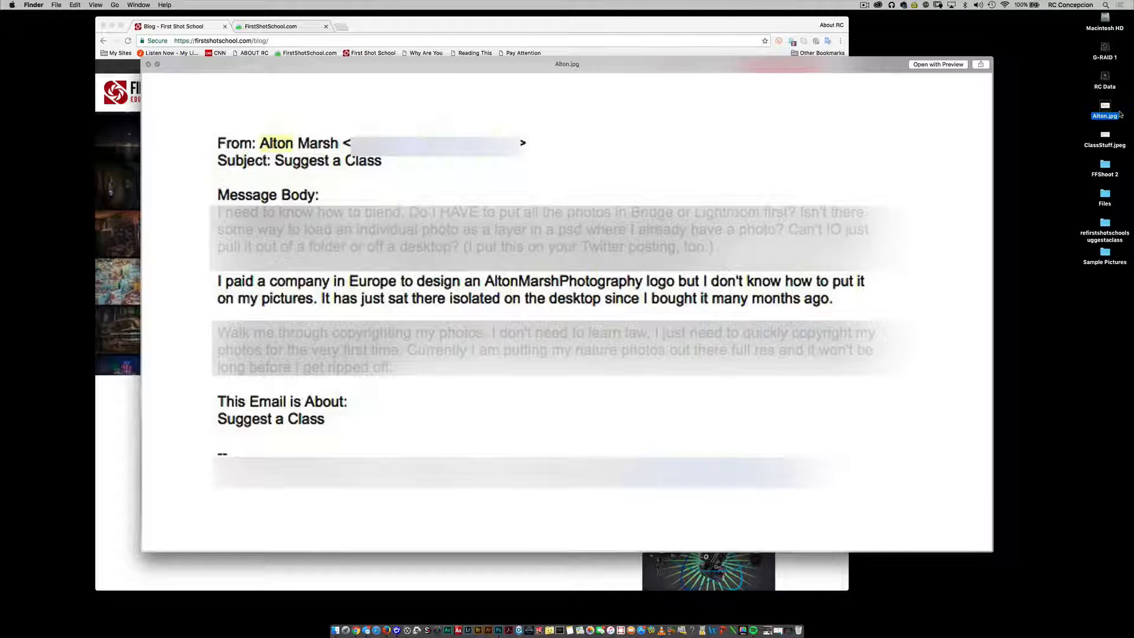
{"action": "key", "text": "space"}
Step: Browse the logo files in the refirstshotschoolsuggestaclass folder and open the black hires desktop PNG in Photoshop
{"action": "double_click", "coordinate": [1102, 234]}
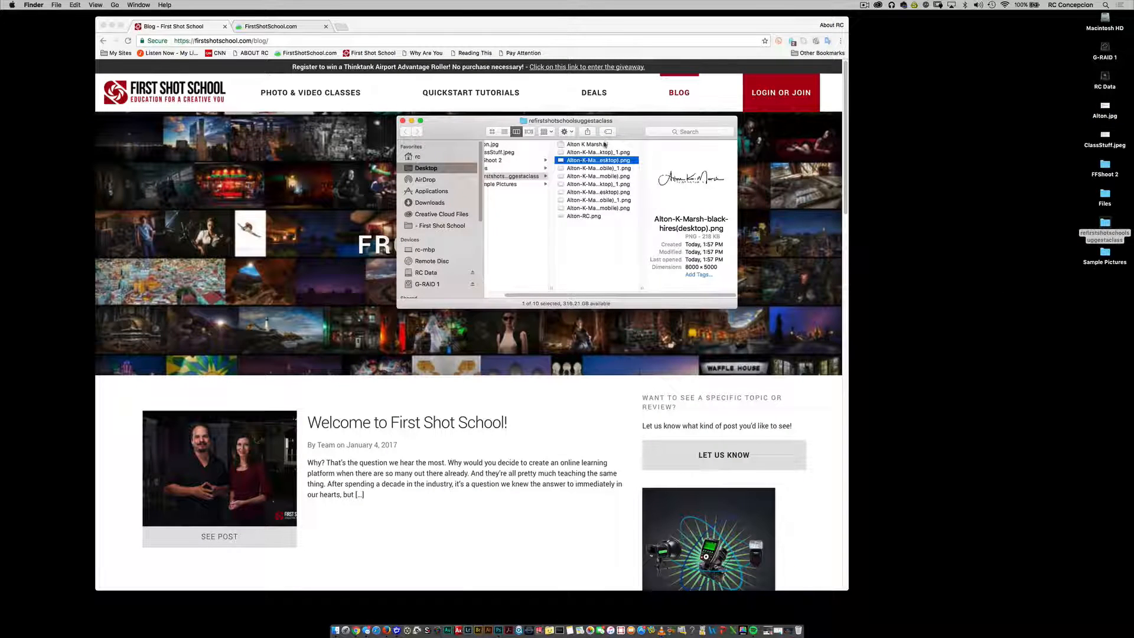
{"action": "left_click", "coordinate": [605, 144]}
{"action": "left_click", "coordinate": [612, 161]}
{"action": "left_click", "coordinate": [614, 169]}
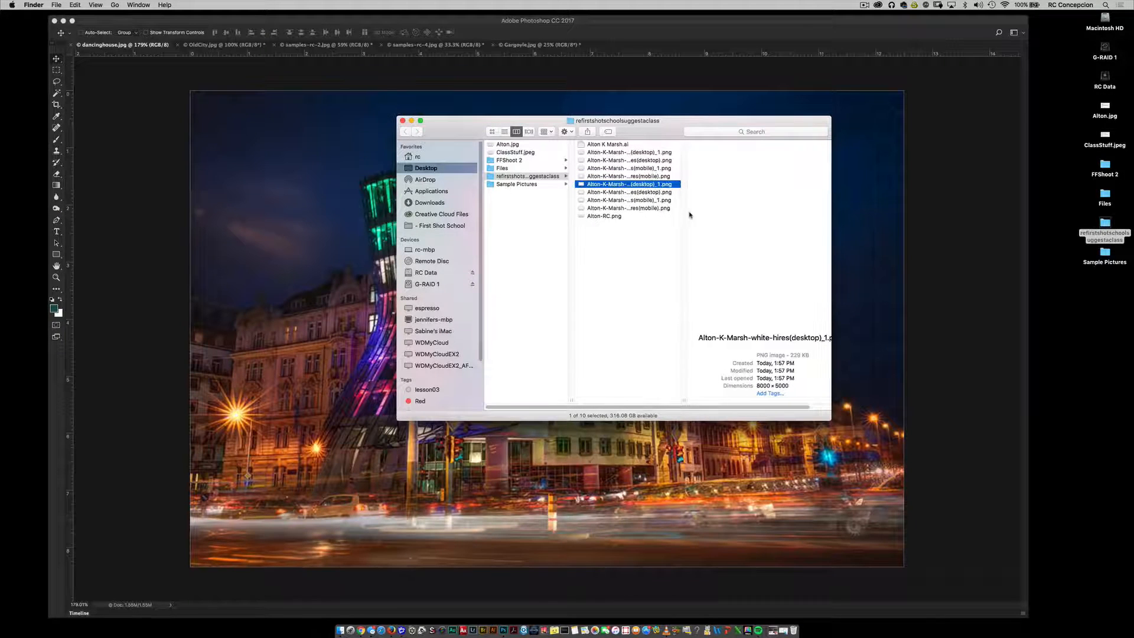
{"action": "left_click", "coordinate": [649, 176]}
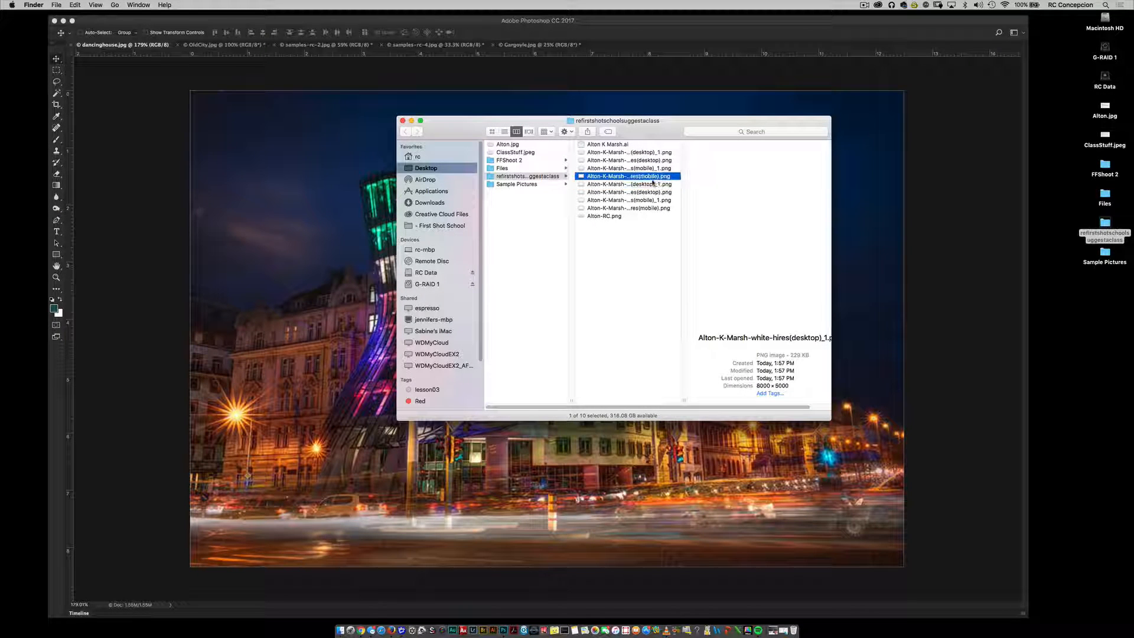
{"action": "left_click", "coordinate": [655, 192]}
{"action": "left_click", "coordinate": [656, 176]}
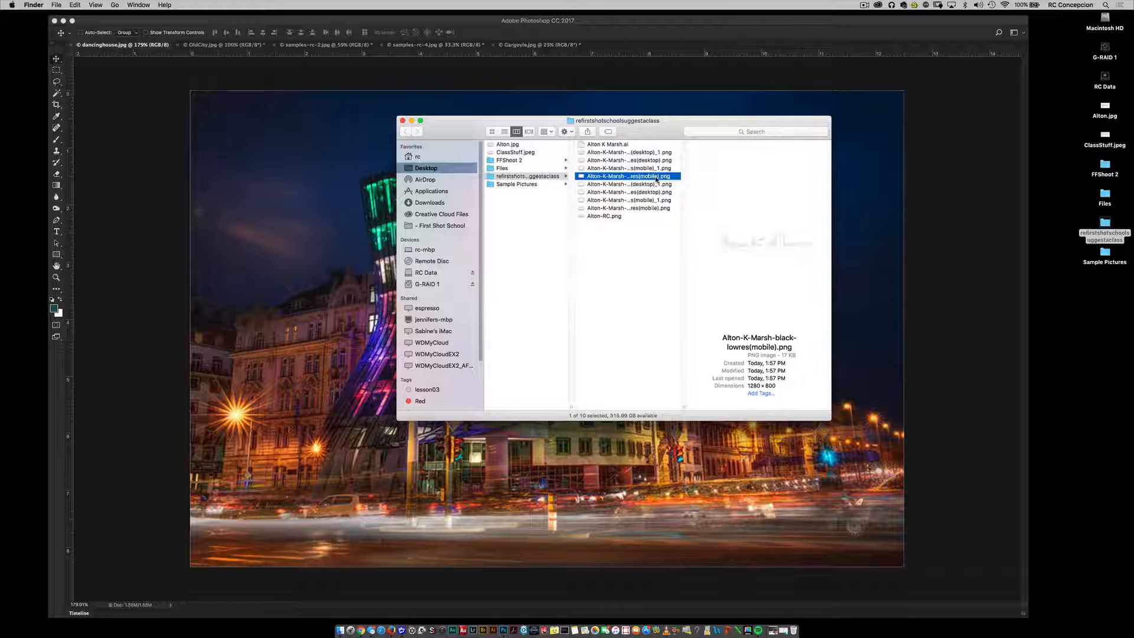
{"action": "left_click", "coordinate": [651, 168]}
{"action": "left_click", "coordinate": [653, 160]}
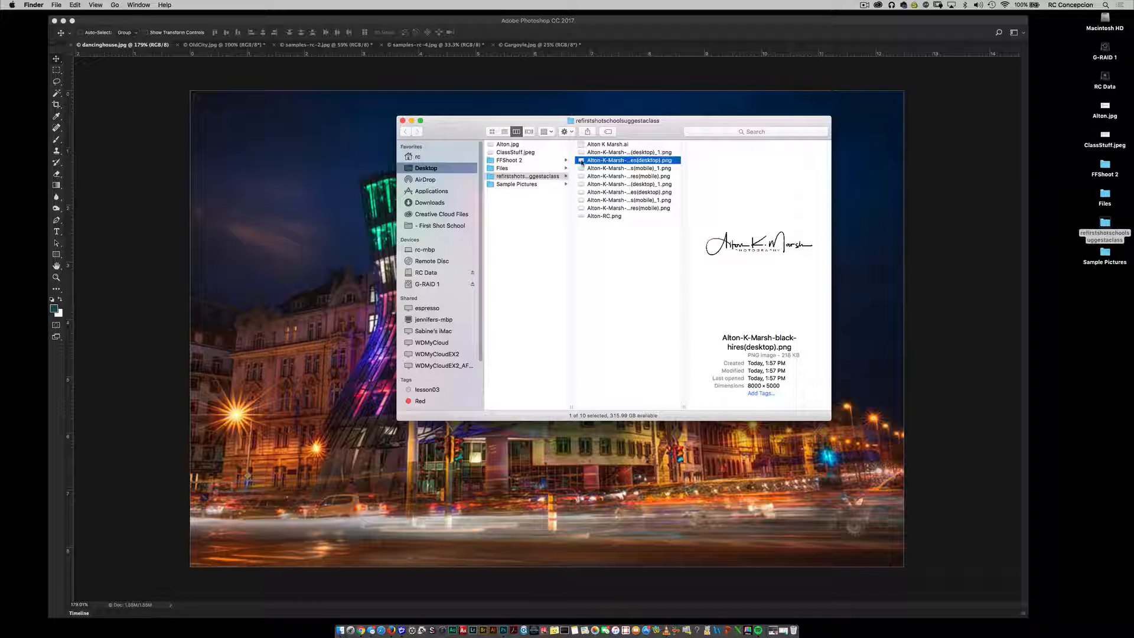
{"action": "left_click_drag", "start_coordinate": [582, 162], "coordinate": [617, 50]}
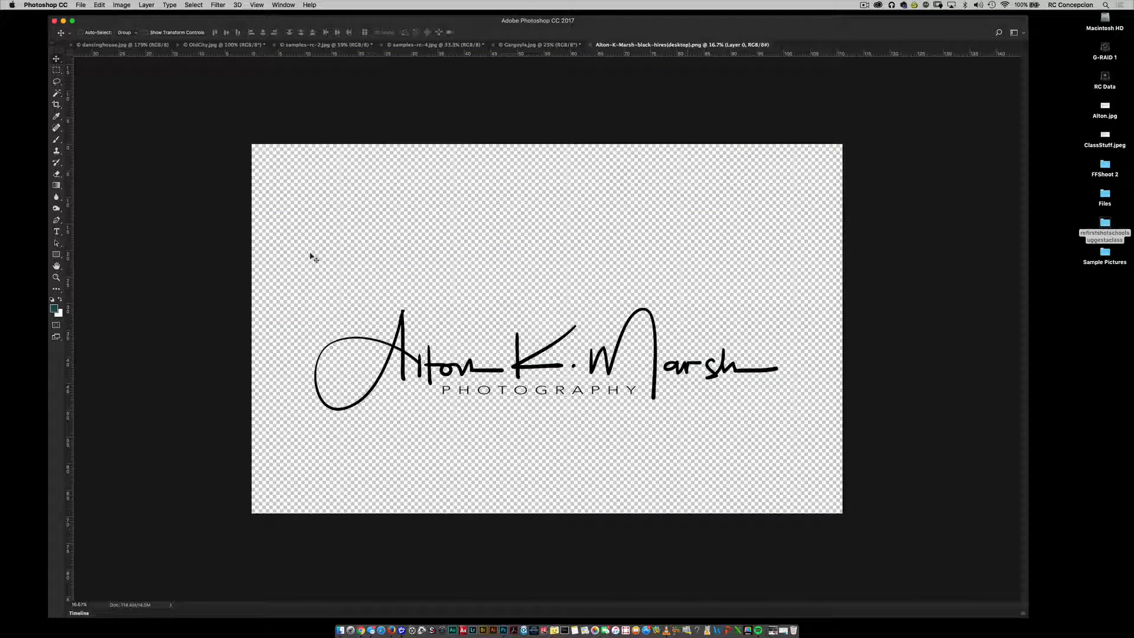
Step: Crop the logo document to a rectangular selection drawn tightly around the signature and its PHOTOGRAPHY line
{"action": "key", "text": "m"}
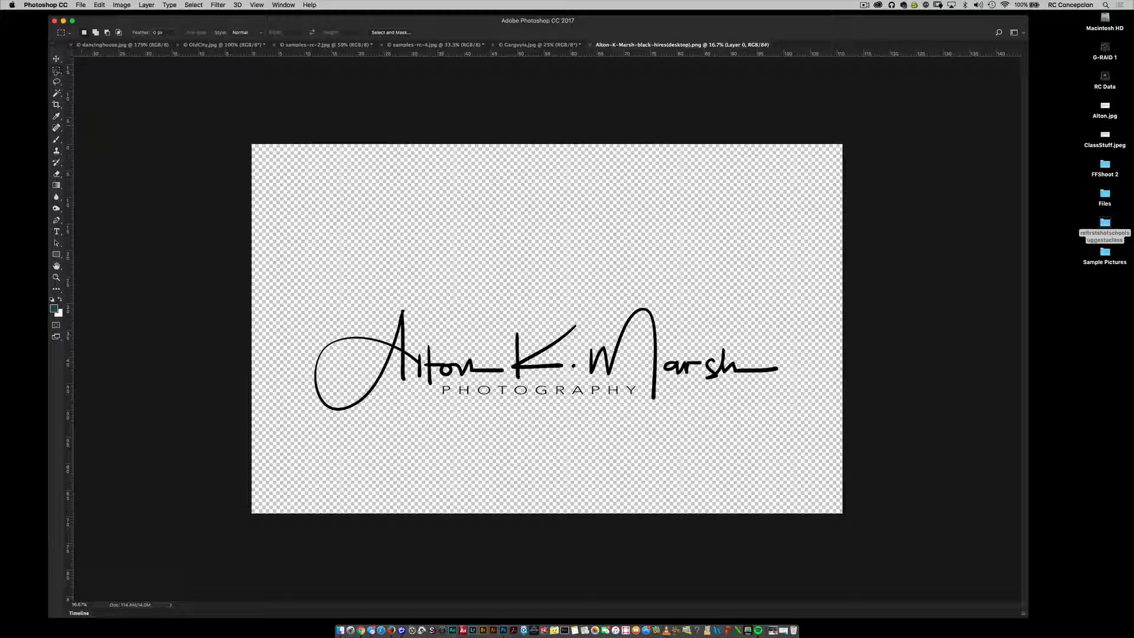
{"action": "mouse_move", "coordinate": [310, 302]}
{"action": "left_mouse_down"}
{"action": "mouse_move", "coordinate": [644, 418]}
{"action": "mouse_move", "coordinate": [810, 440]}
{"action": "mouse_move", "coordinate": [800, 422]}
{"action": "mouse_move", "coordinate": [771, 418]}
{"action": "mouse_move", "coordinate": [782, 414]}
{"action": "left_mouse_up"}
{"action": "key", "text": "space"}
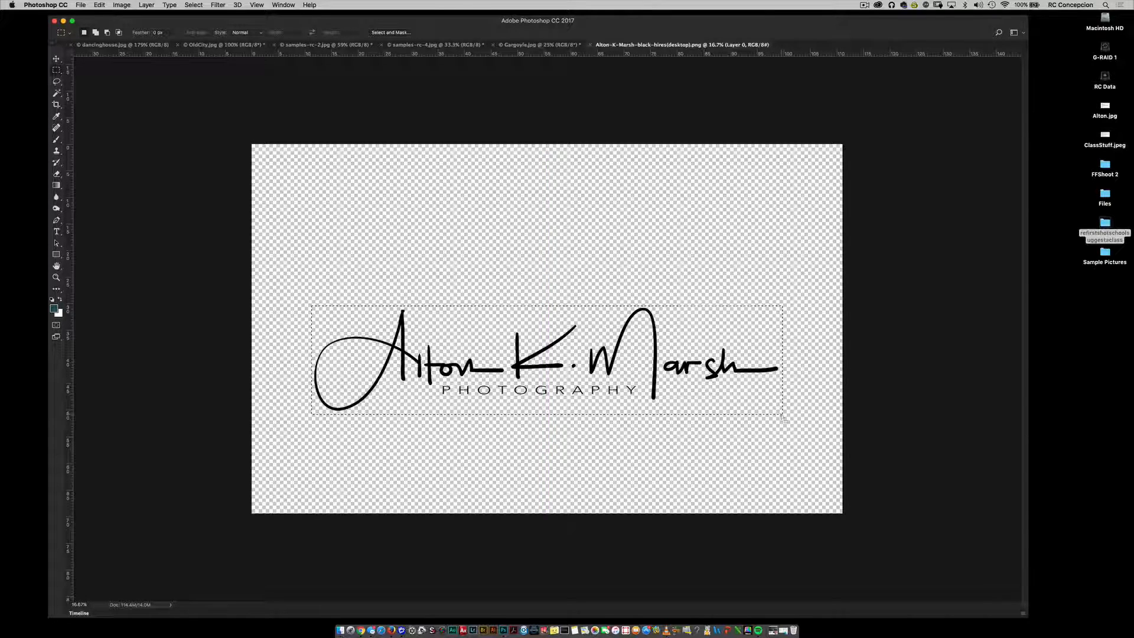
{"action": "left_click", "coordinate": [125, 4]}
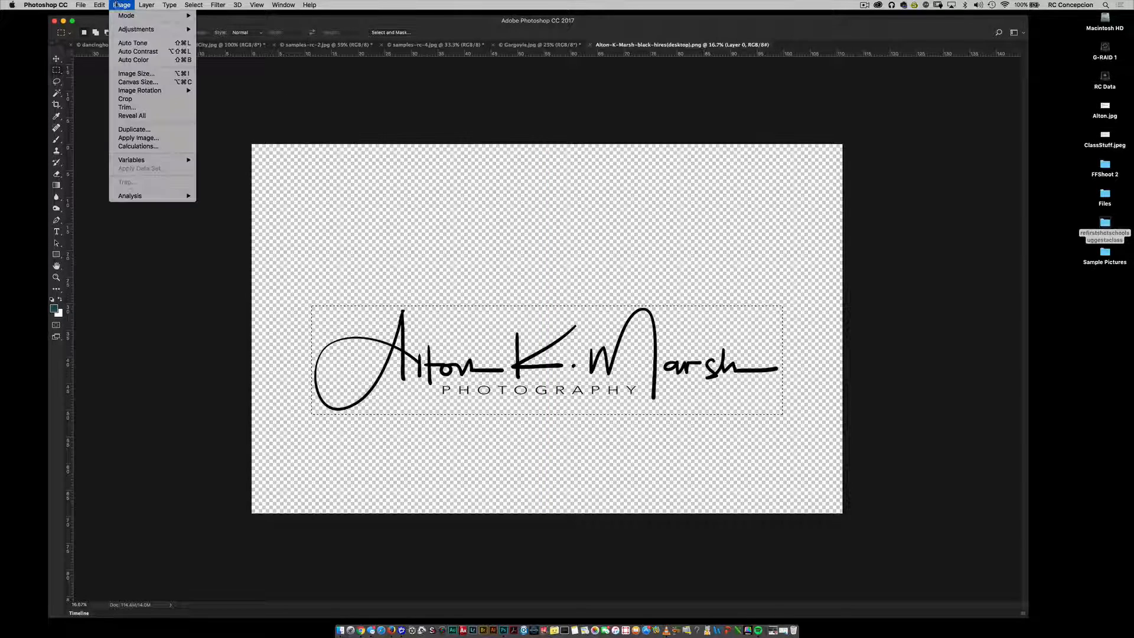
{"action": "left_click", "coordinate": [147, 99]}
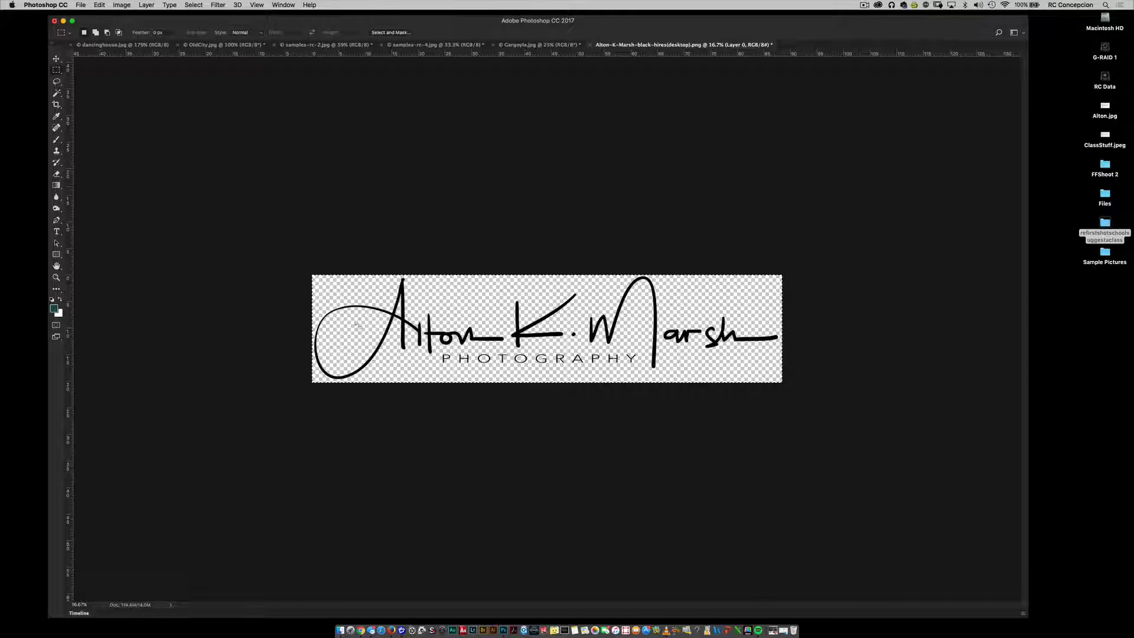
Step: Save a PNG copy of the cropped logo as Alton-RC.png, replacing the existing file, with Smallest / Slow compression and no interlacing
{"action": "key", "text": "super+shift+s"}
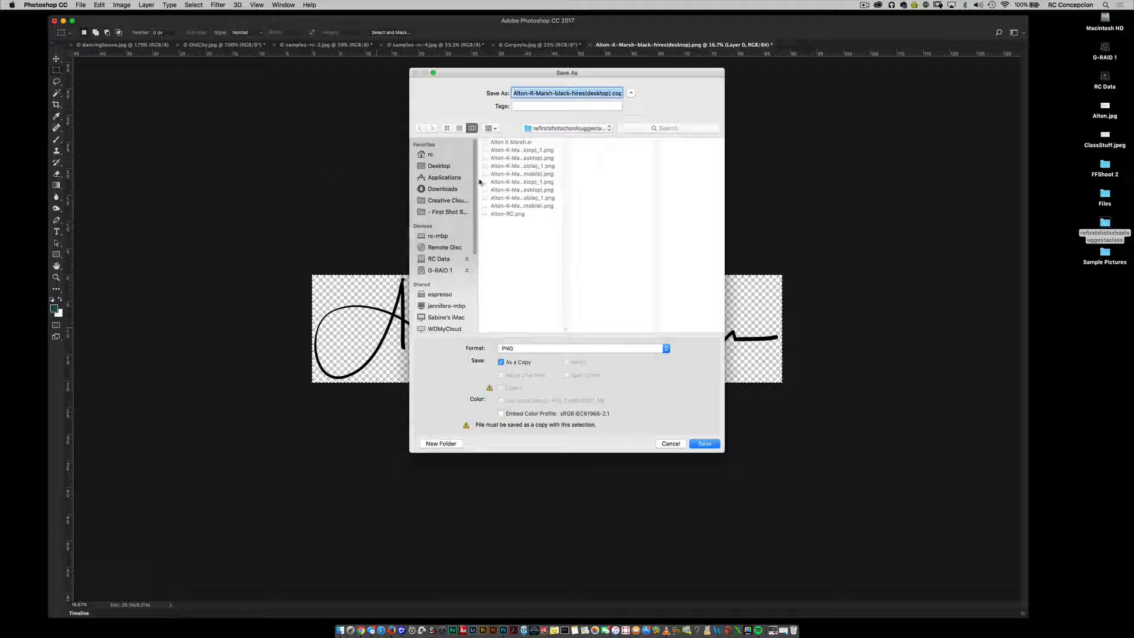
{"action": "left_click", "coordinate": [514, 214]}
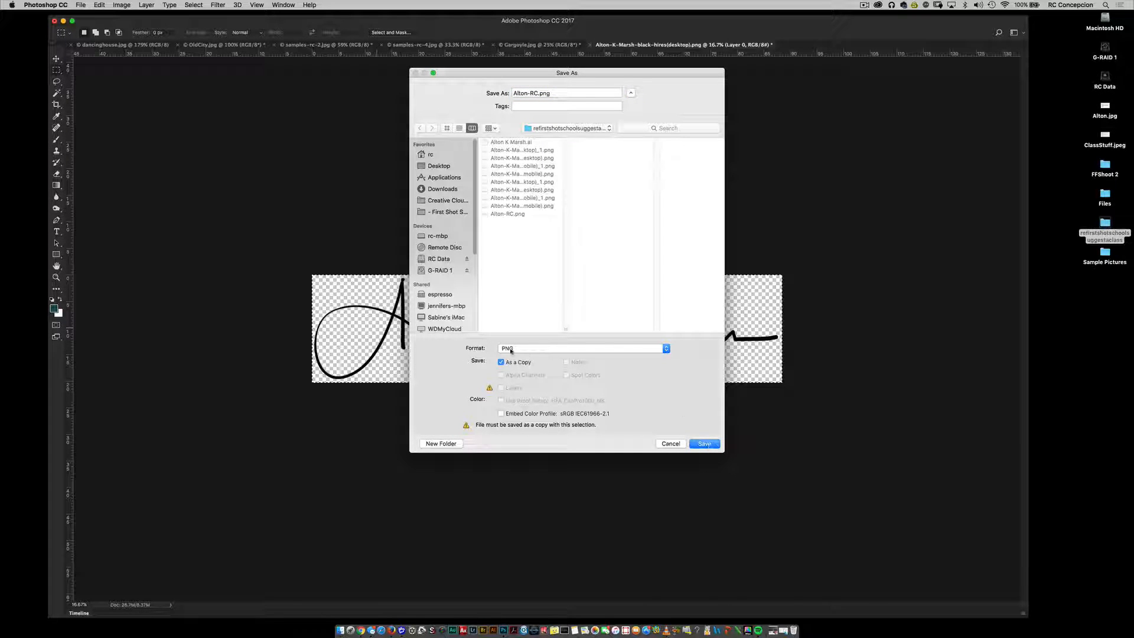
{"action": "left_click", "coordinate": [709, 444]}
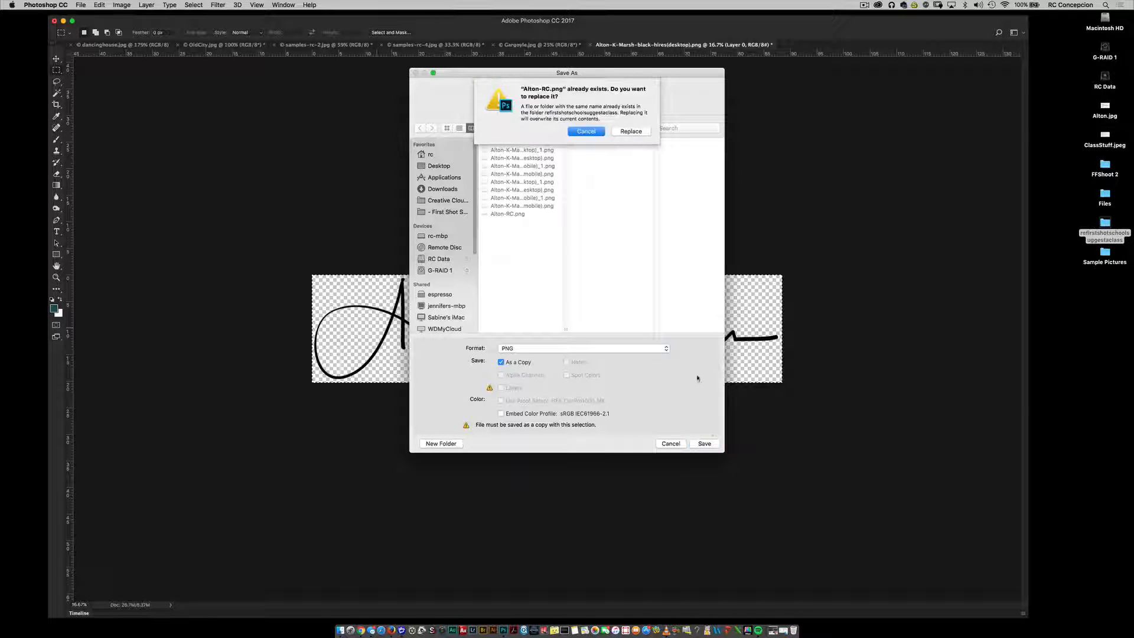
{"action": "left_click", "coordinate": [635, 132]}
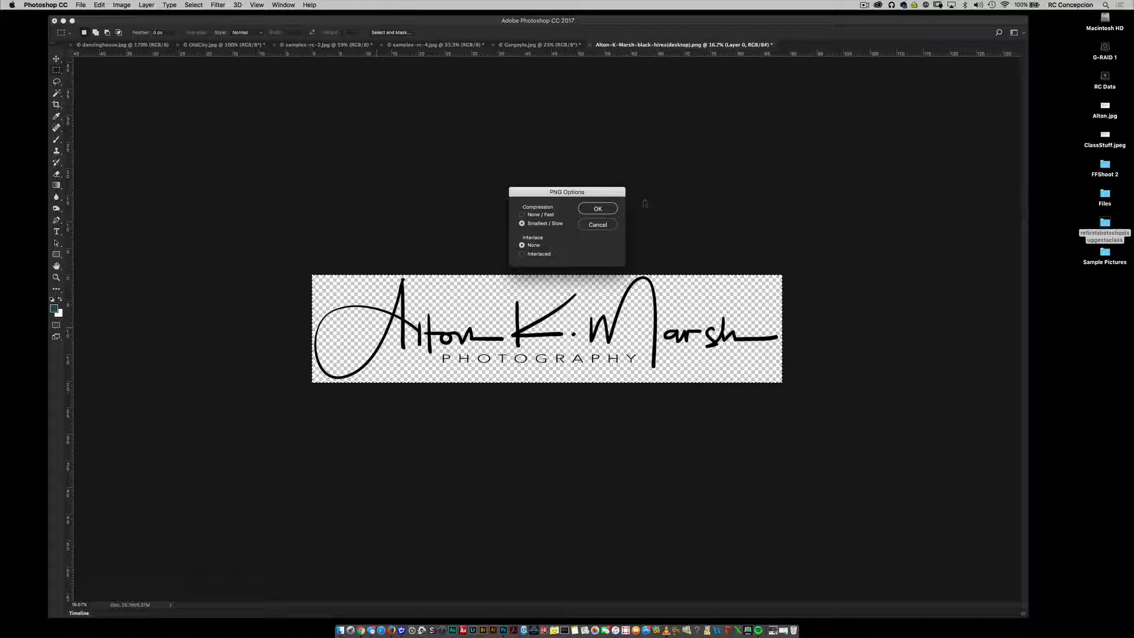
{"action": "left_click", "coordinate": [598, 208]}
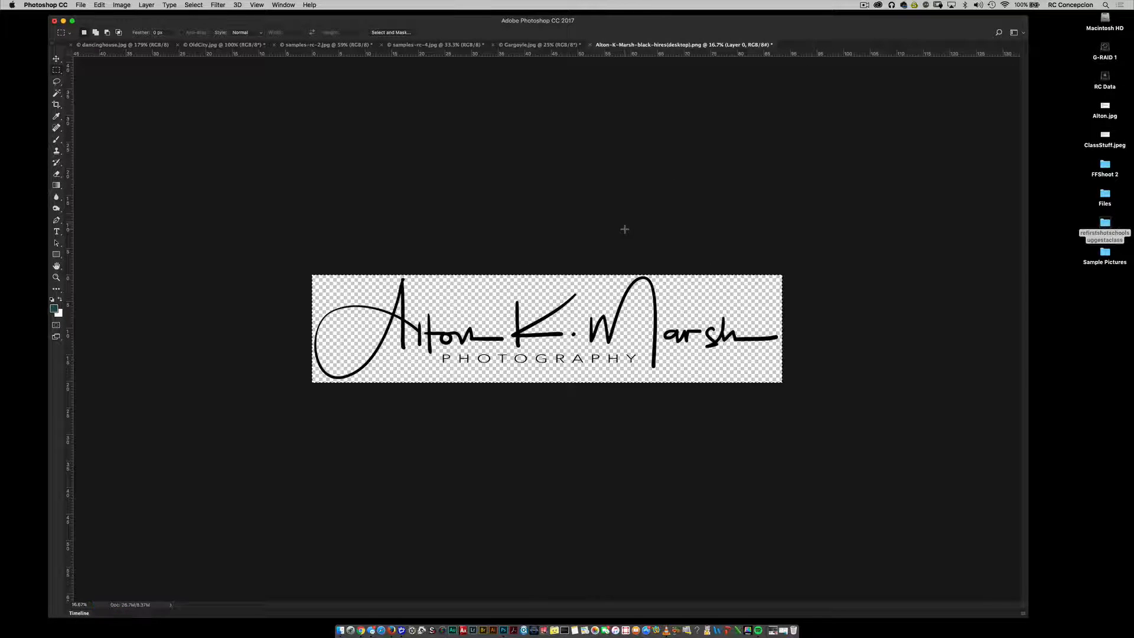
Step: Copy the cropped logo into Gargoyle.jpg as a new layer, placed across the middle of the photo
{"action": "key", "text": "v"}
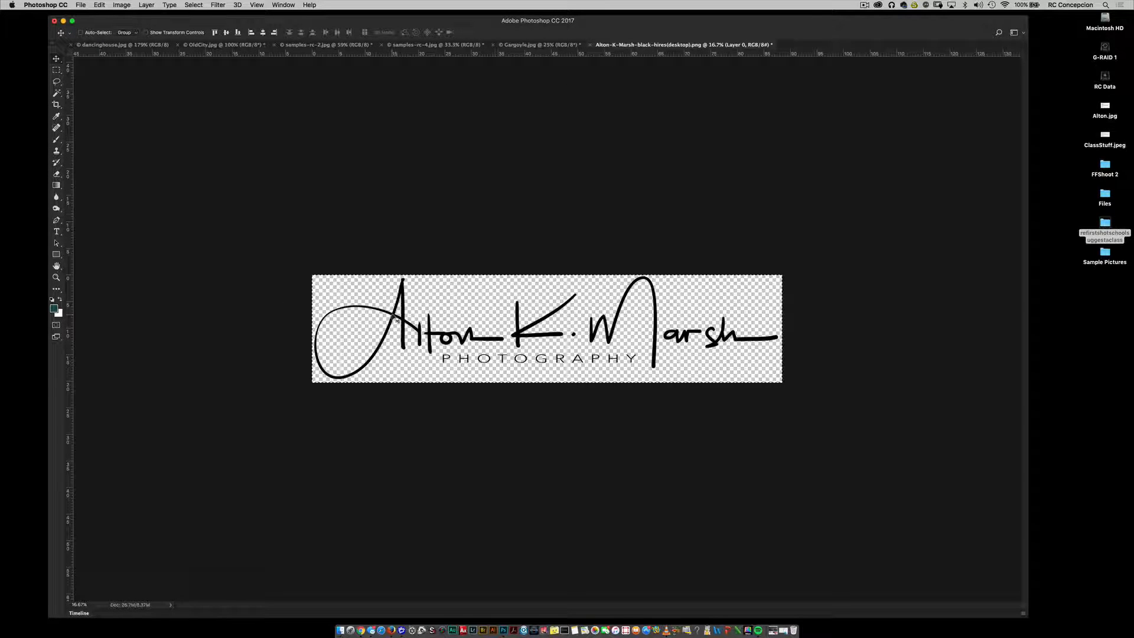
{"action": "left_click_drag", "start_coordinate": [394, 317], "coordinate": [540, 45]}
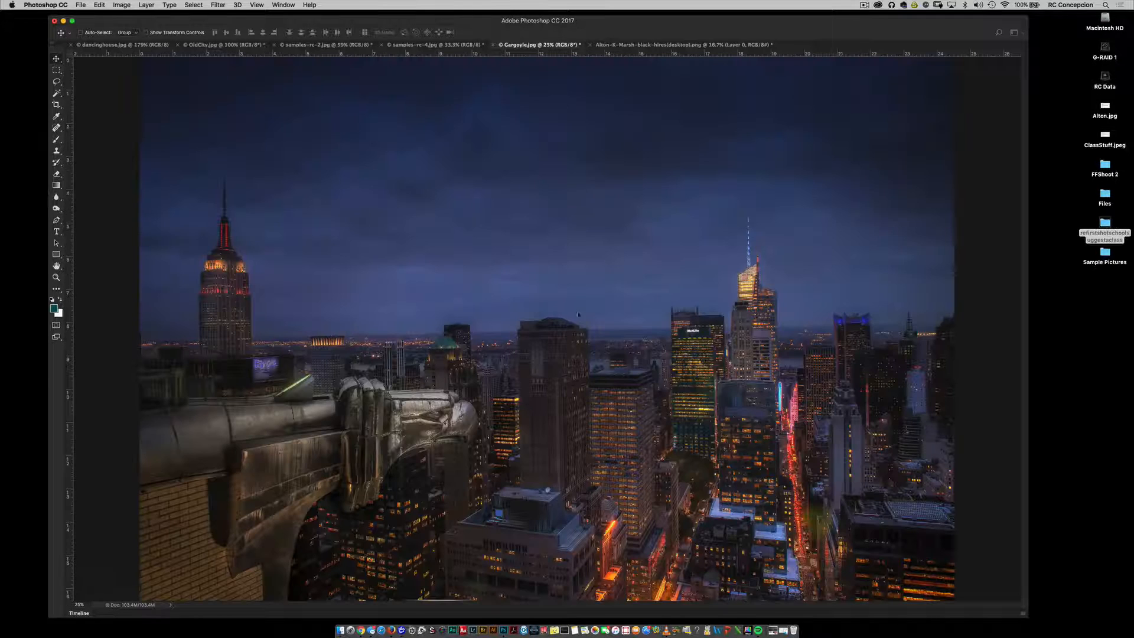
{"action": "mouse_move", "coordinate": [578, 314]}
{"action": "left_mouse_down"}
{"action": "mouse_move", "coordinate": [771, 316]}
{"action": "mouse_move", "coordinate": [649, 331]}
{"action": "mouse_move", "coordinate": [492, 323]}
{"action": "left_mouse_up"}
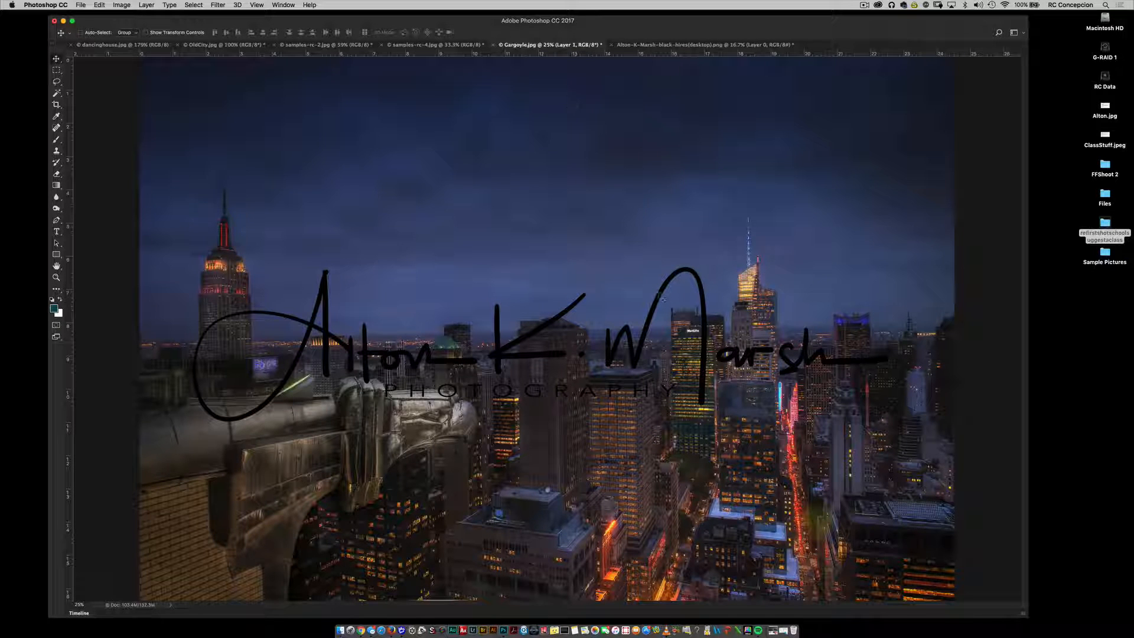
Step: Scale the logo in Gargoyle.jpg down to a small signature and move it to the photo's lower-right corner
{"action": "key", "text": "super+t"}
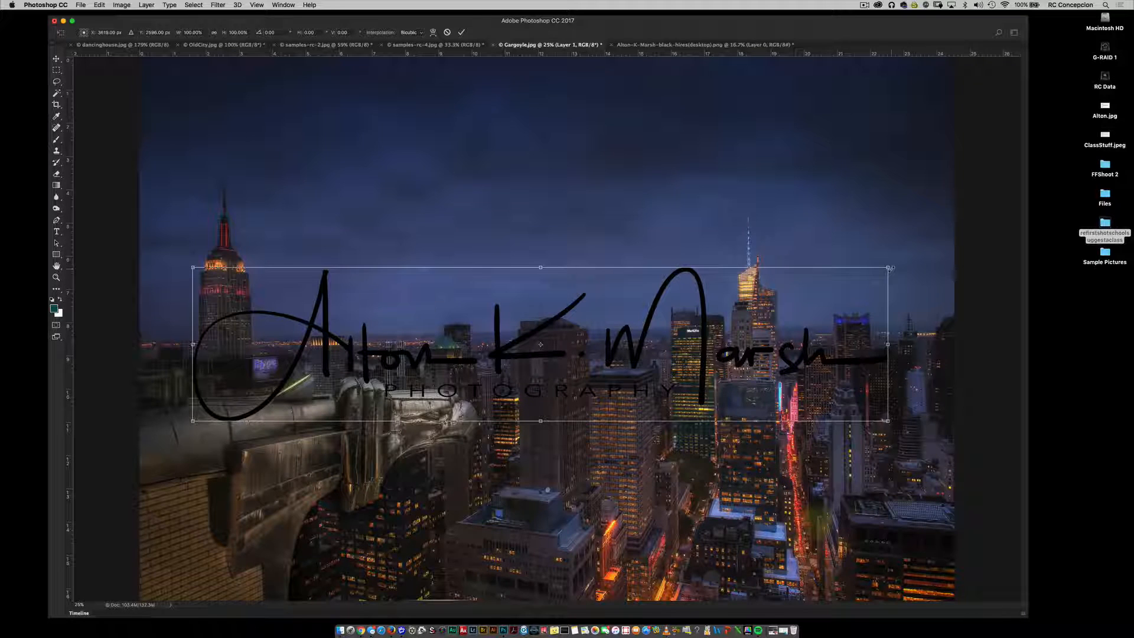
{"action": "mouse_move", "coordinate": [888, 267]}
{"action": "left_mouse_down"}
{"action": "mouse_move", "coordinate": [709, 334]}
{"action": "mouse_move", "coordinate": [658, 367]}
{"action": "left_mouse_up"}
{"action": "key", "text": "Return"}
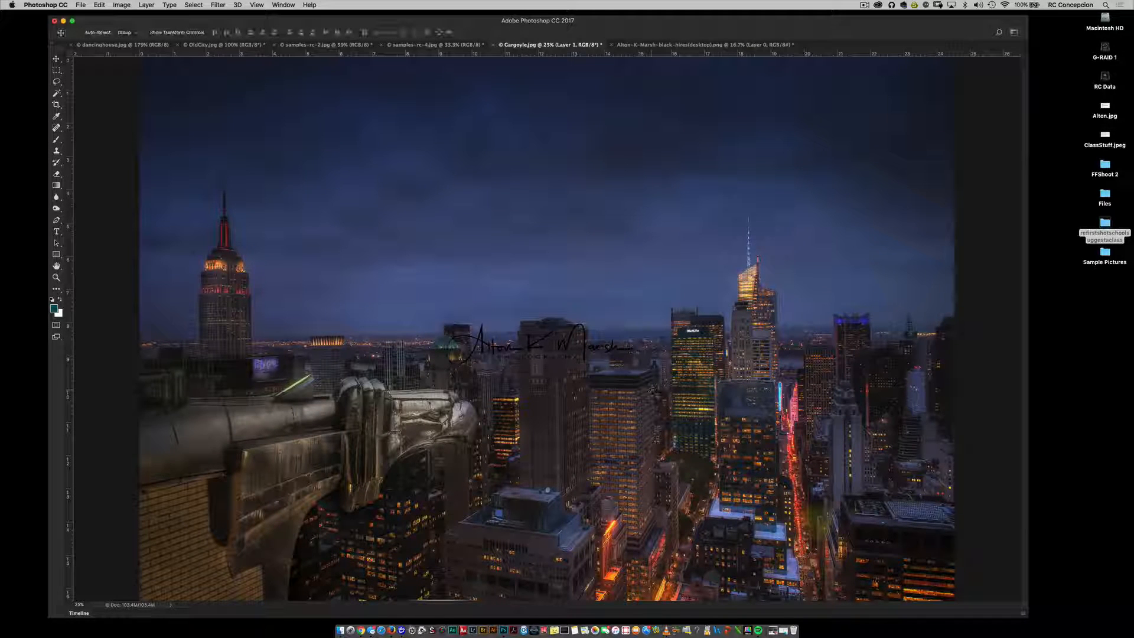
{"action": "mouse_move", "coordinate": [522, 346]}
{"action": "left_mouse_down"}
{"action": "mouse_move", "coordinate": [567, 354]}
{"action": "mouse_move", "coordinate": [732, 443]}
{"action": "mouse_move", "coordinate": [779, 558]}
{"action": "mouse_move", "coordinate": [824, 556]}
{"action": "left_mouse_up"}
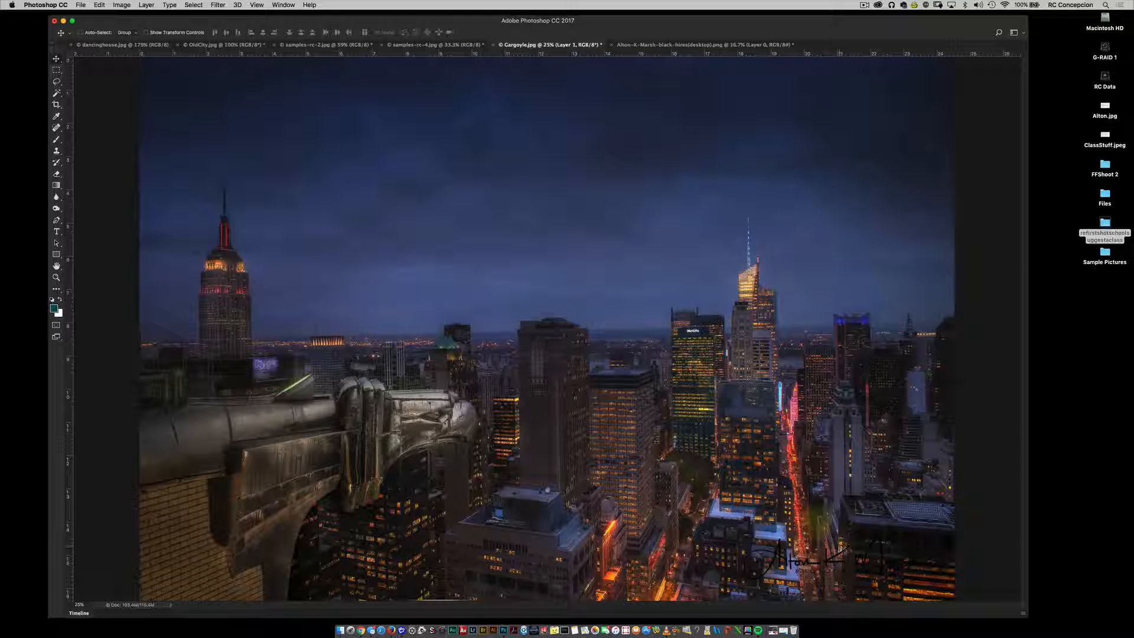
Step: Display the layers of Gargoyle.jpg and invert the black logo layer to white
{"action": "left_click", "coordinate": [284, 5]}
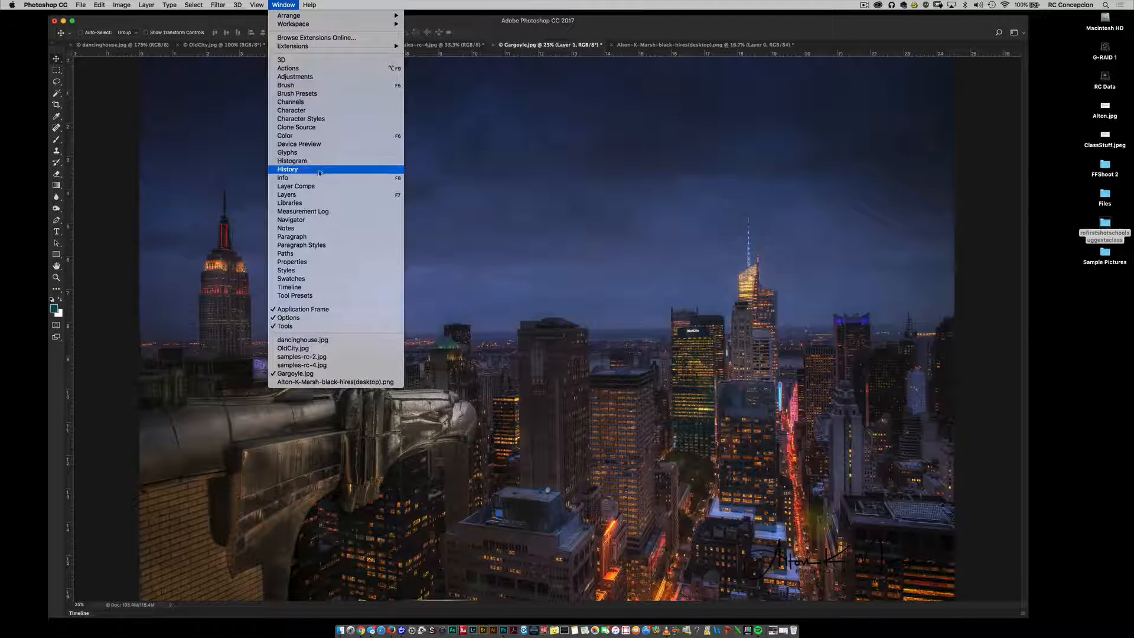
{"action": "left_click", "coordinate": [307, 195]}
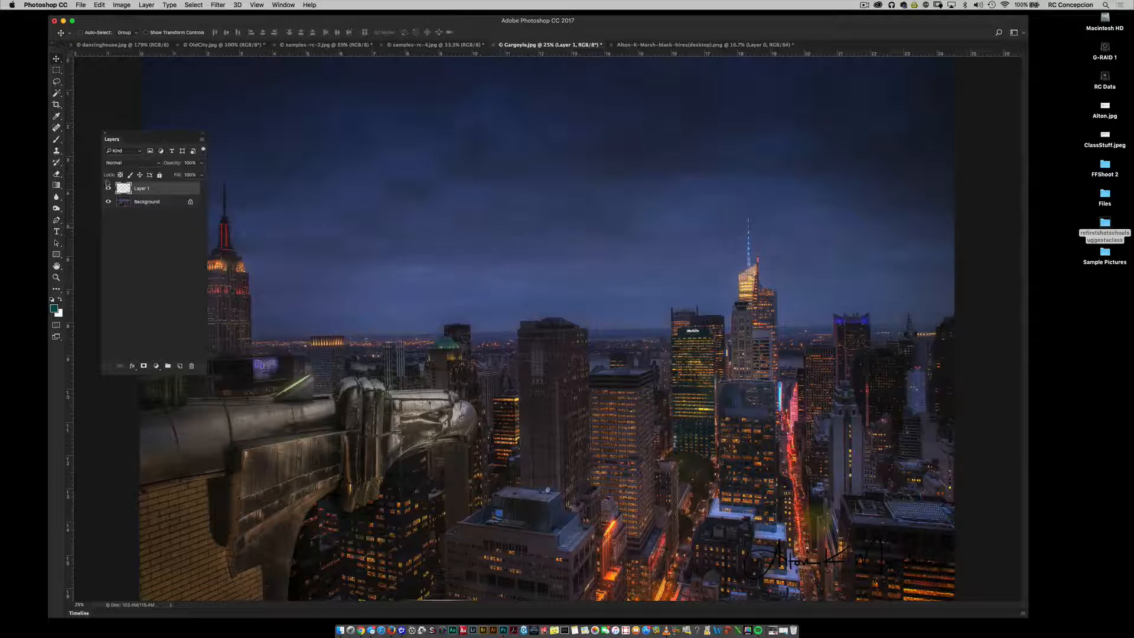
{"action": "key", "text": "super+i"}
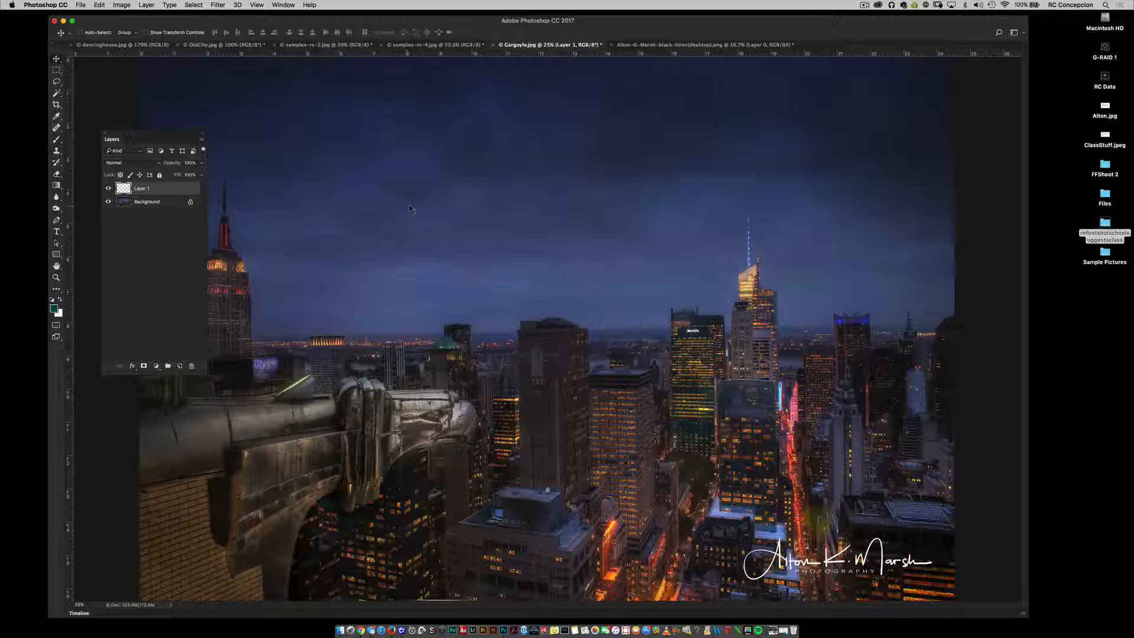
Step: Copy the black logo from its cropped PNG document into OldCity.jpg as a new layer
{"action": "left_click", "coordinate": [639, 46]}
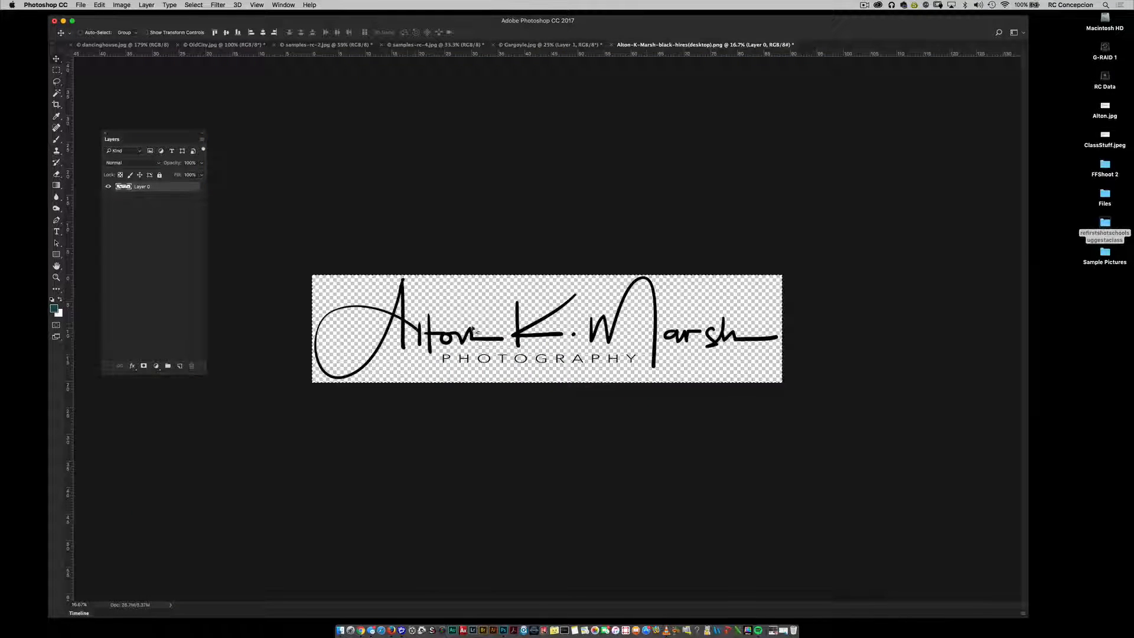
{"action": "mouse_move", "coordinate": [396, 321]}
{"action": "left_mouse_down"}
{"action": "mouse_move", "coordinate": [302, 42]}
{"action": "mouse_move", "coordinate": [239, 45]}
{"action": "left_mouse_up"}
{"action": "left_click_drag", "start_coordinate": [548, 232], "coordinate": [548, 232]}
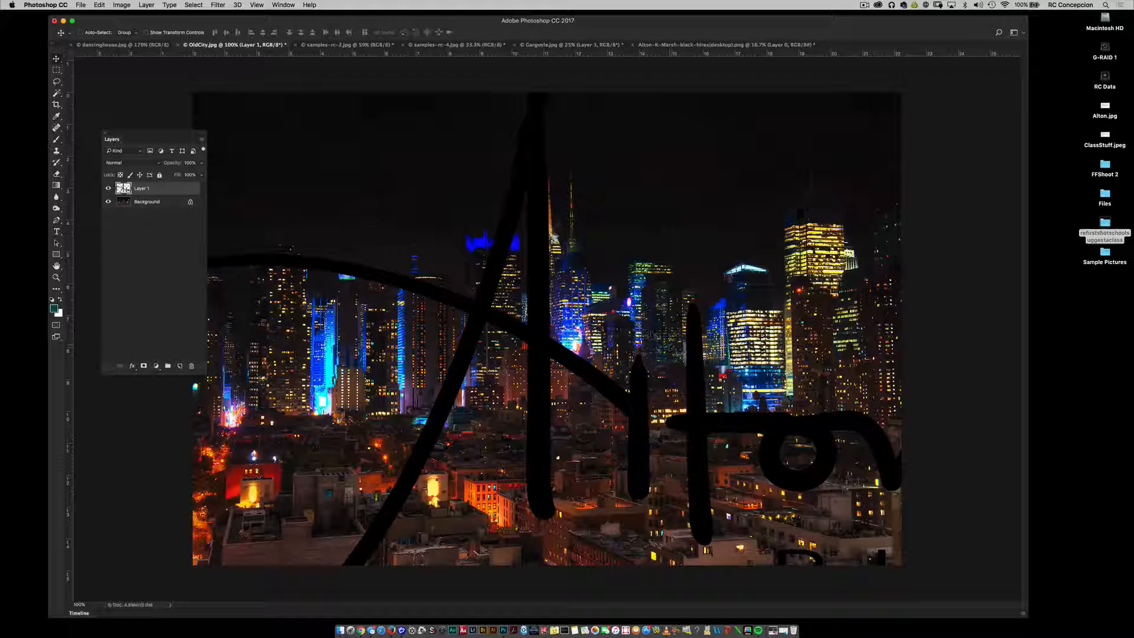
Step: Compare the pixel dimensions of OldCity.jpg and Gargoyle.jpg without resizing either image
{"action": "left_click", "coordinate": [121, 4]}
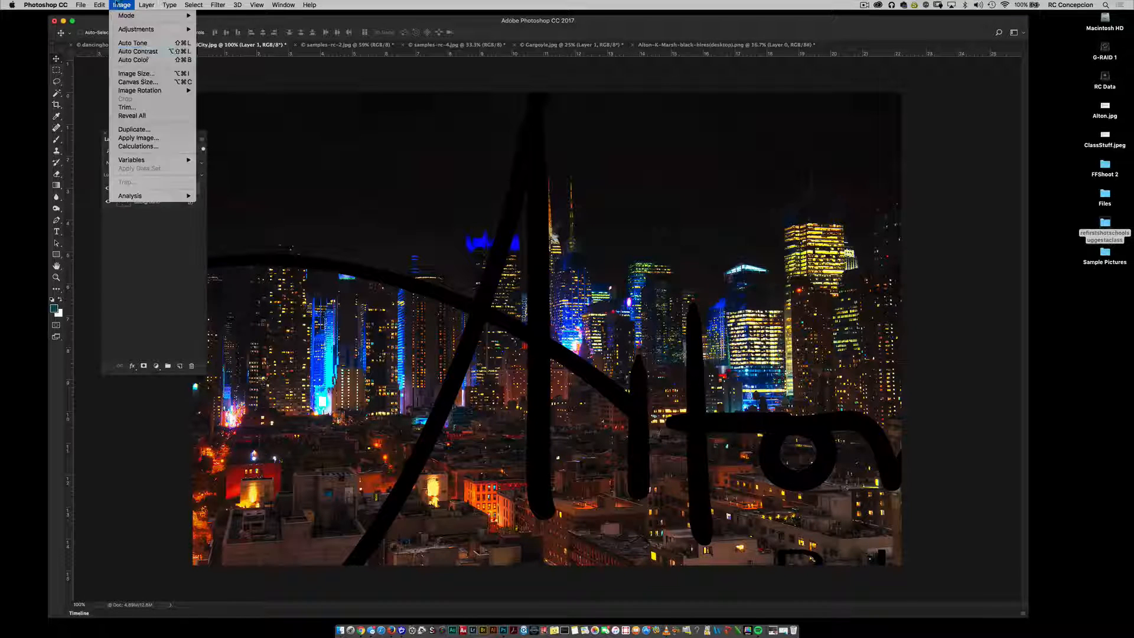
{"action": "left_click", "coordinate": [150, 74]}
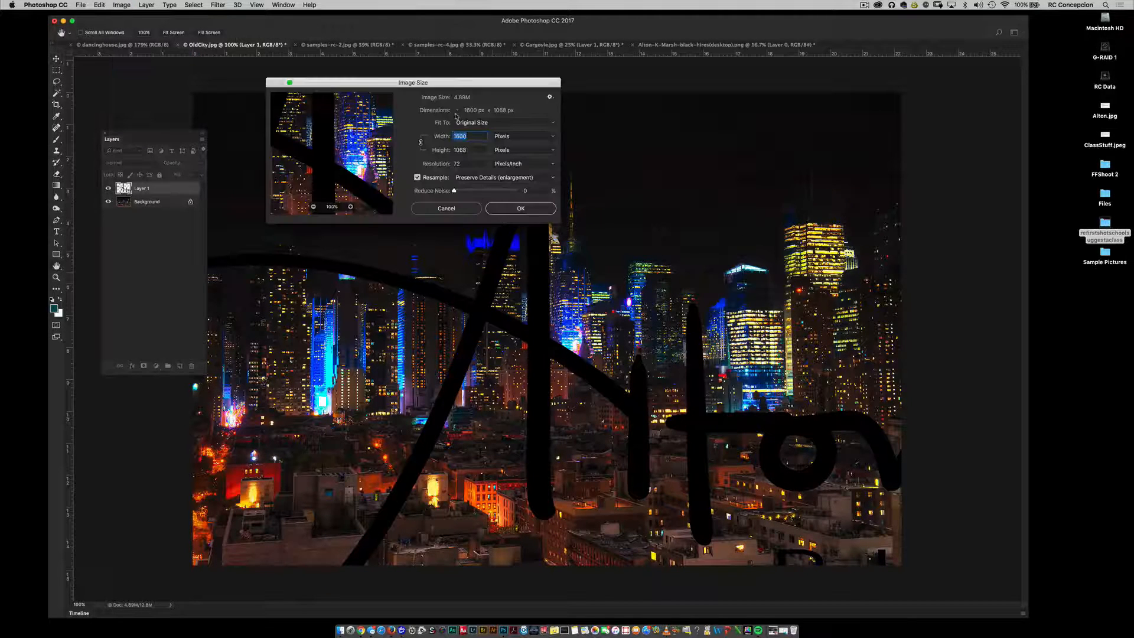
{"action": "left_click", "coordinate": [461, 211]}
{"action": "left_click", "coordinate": [600, 45]}
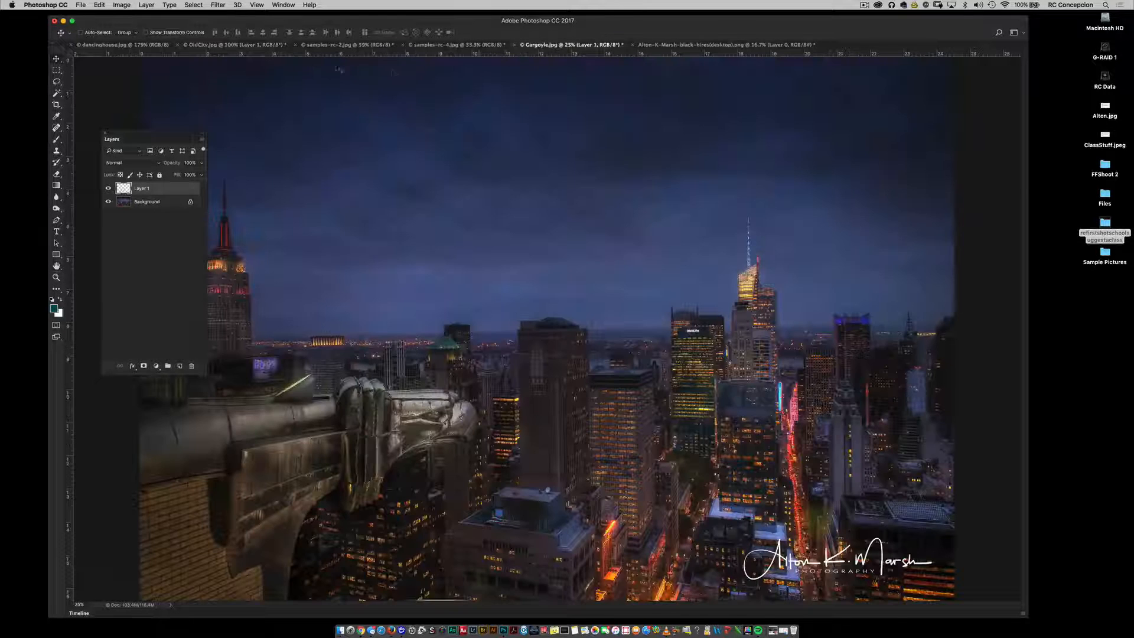
{"action": "left_click", "coordinate": [114, 4]}
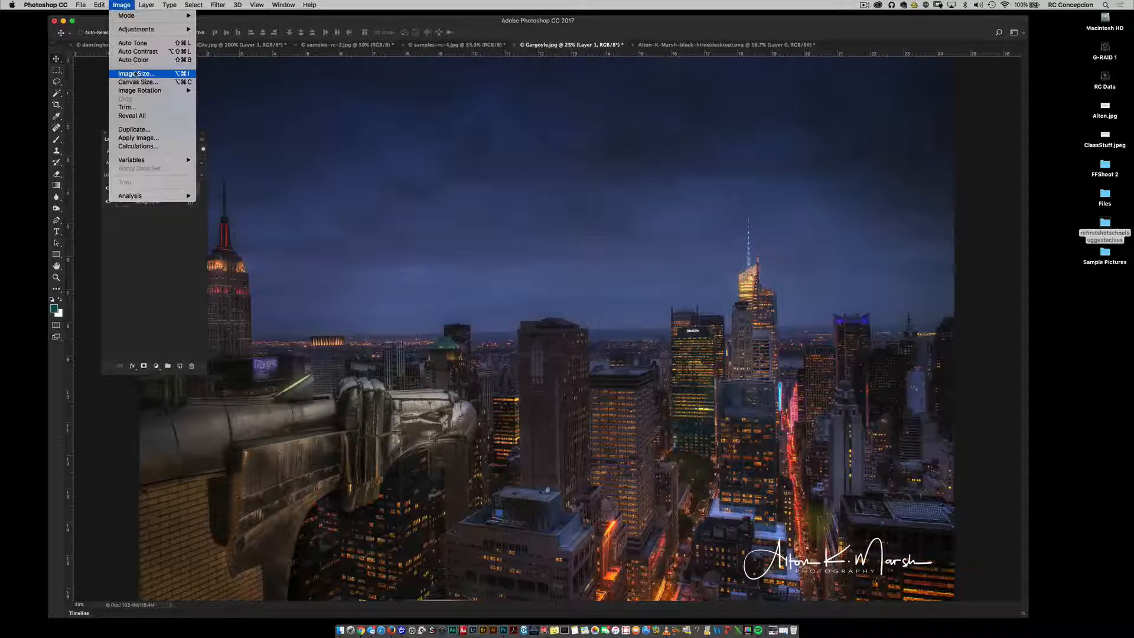
{"action": "left_click", "coordinate": [127, 73]}
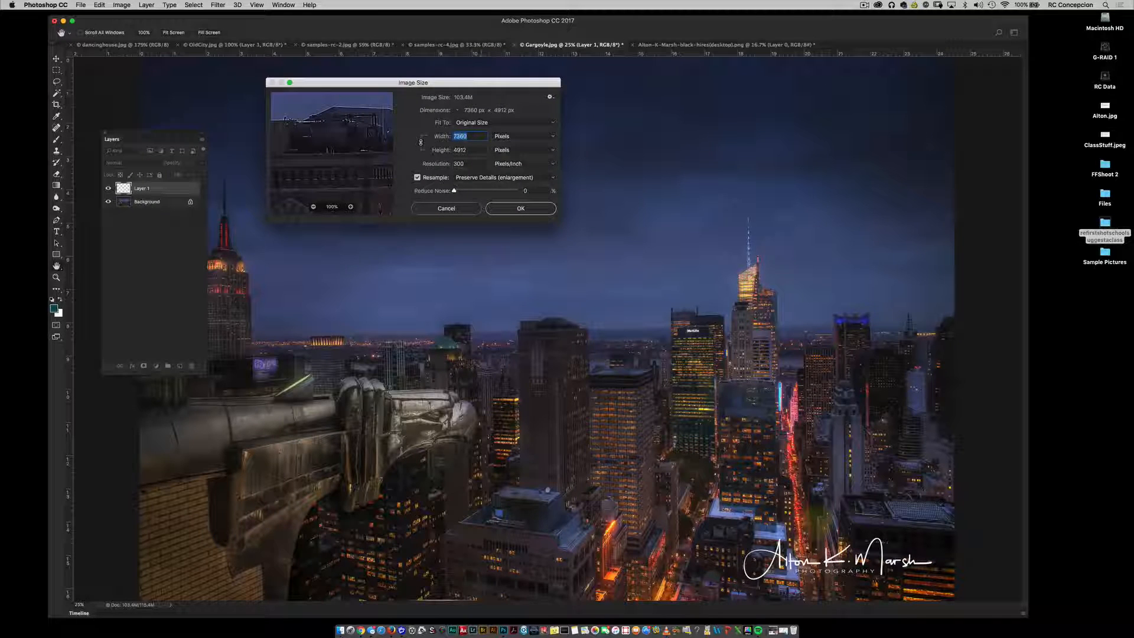
{"action": "left_click", "coordinate": [466, 211]}
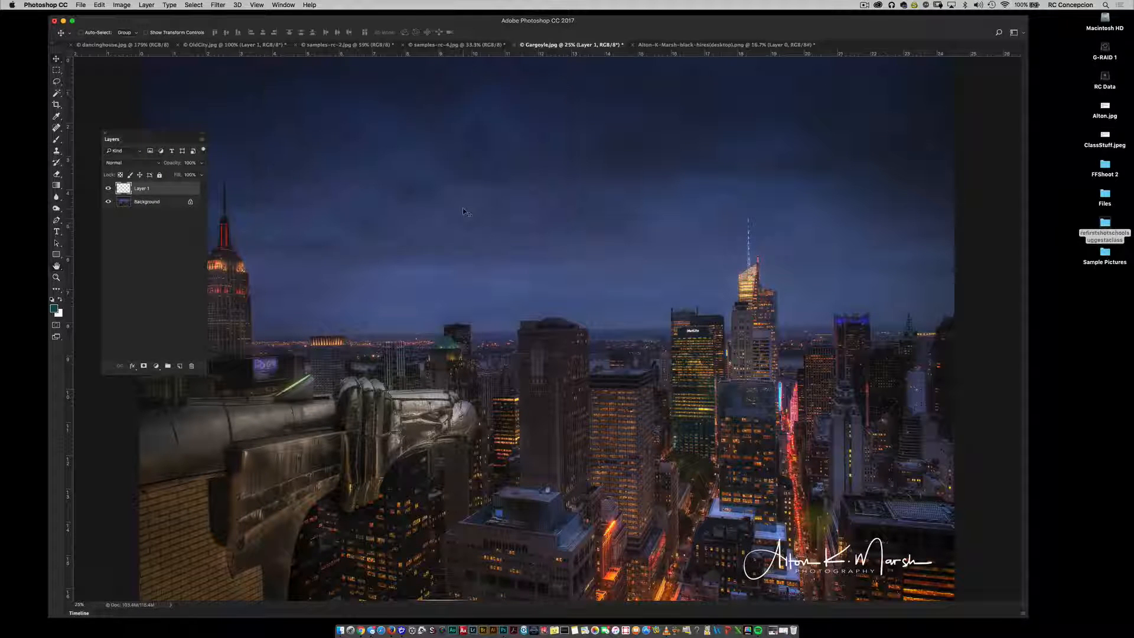
{"action": "left_click", "coordinate": [250, 46]}
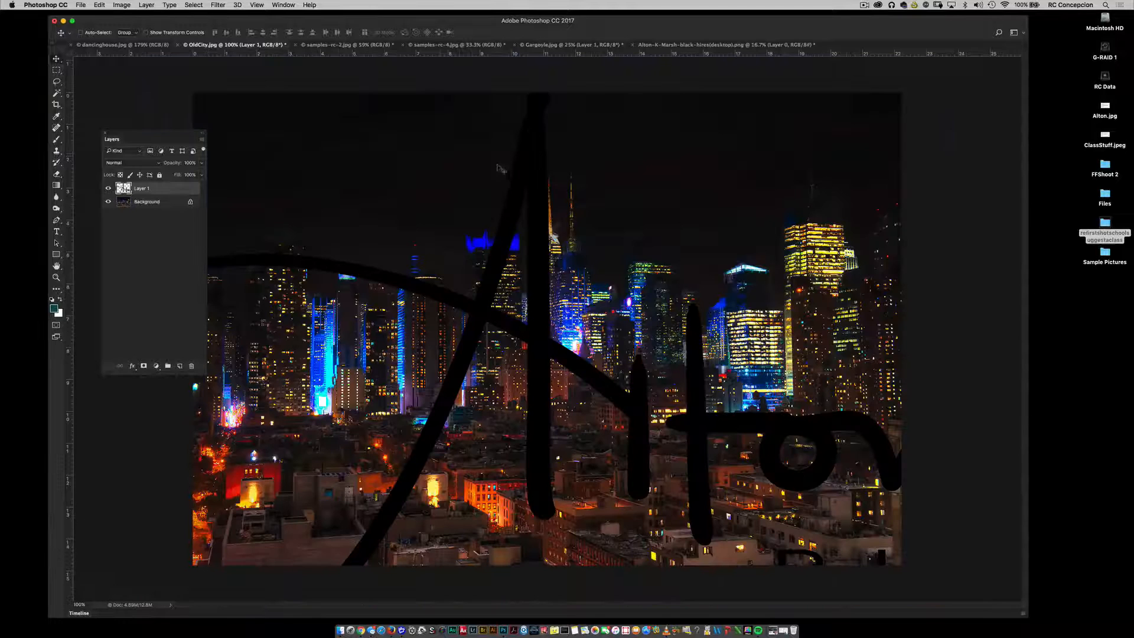
{"action": "key", "text": "super+t"}
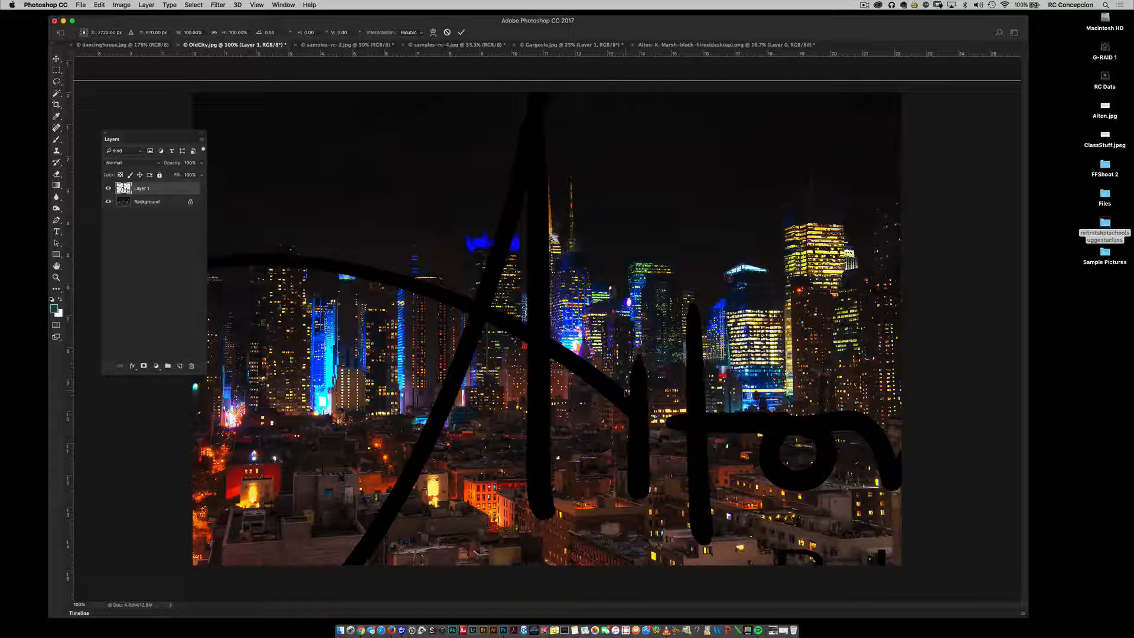
{"action": "key", "text": "super+0"}
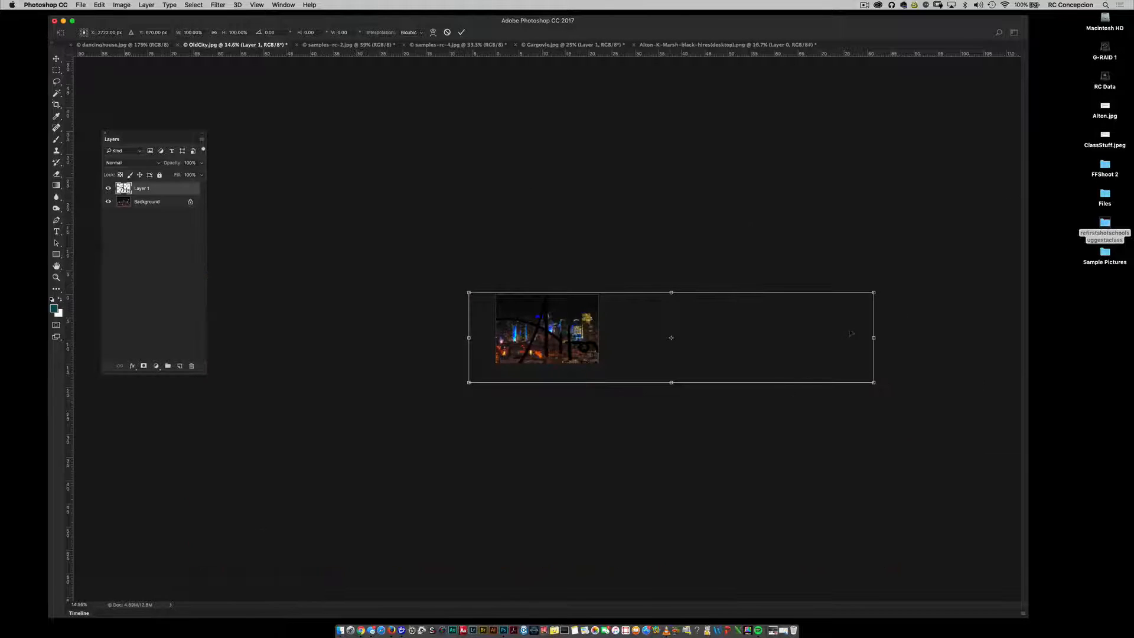
{"action": "left_click_drag", "start_coordinate": [874, 384], "coordinate": [715, 363]}
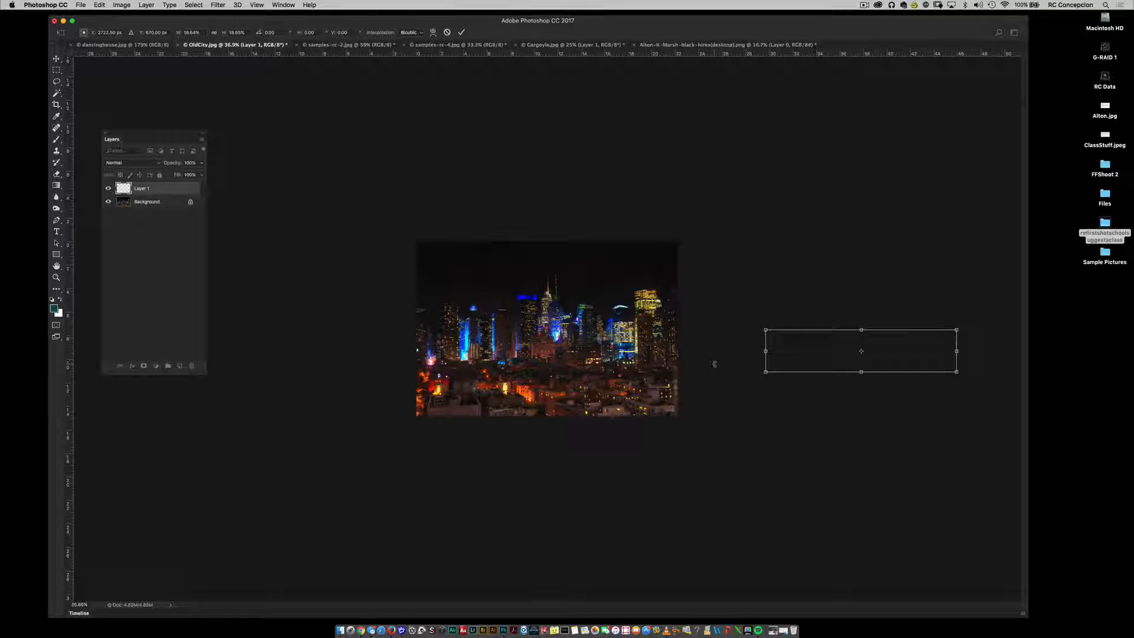
{"action": "key", "text": "Escape"}
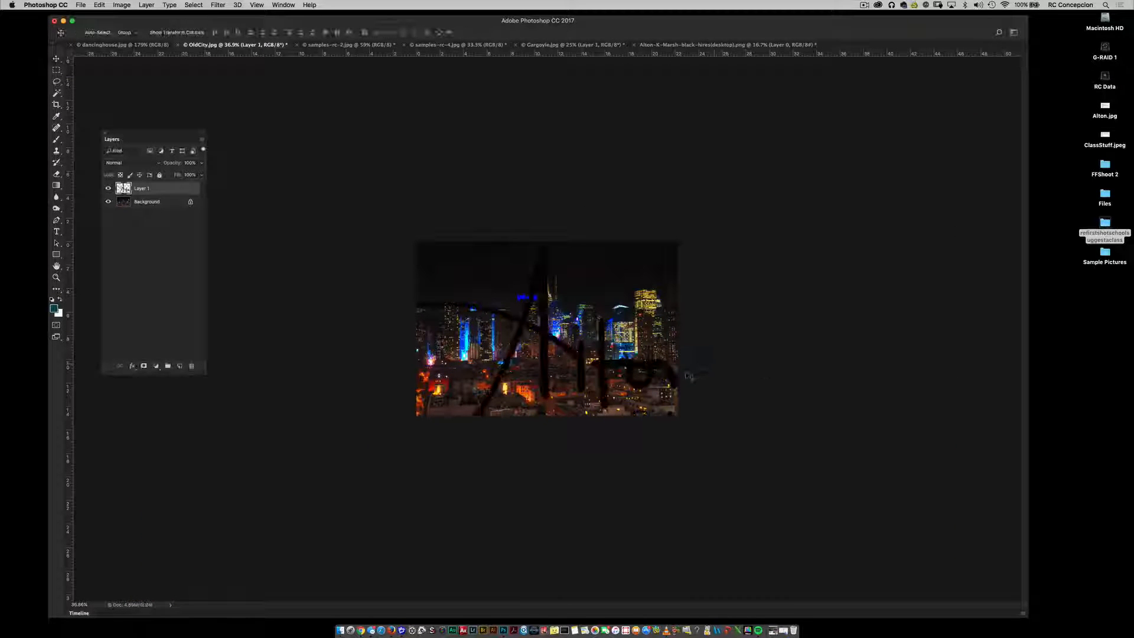
Step: Undo the logo paste in OldCity.jpg and delete the logo layer from Gargoyle.jpg
{"action": "key", "text": "super+z"}
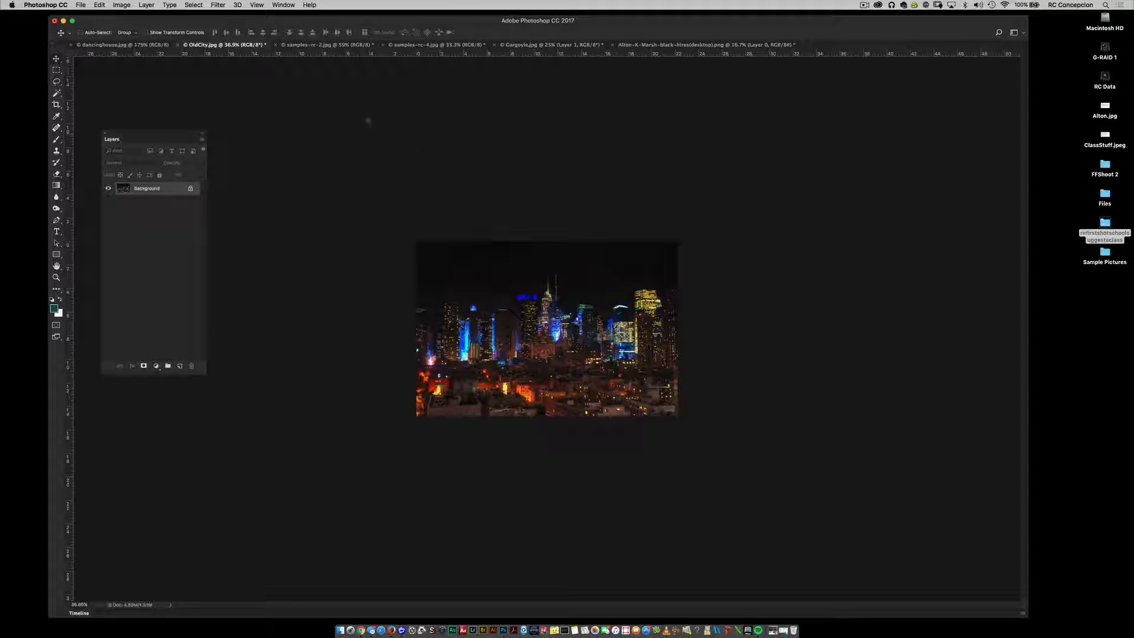
{"action": "left_click", "coordinate": [638, 44]}
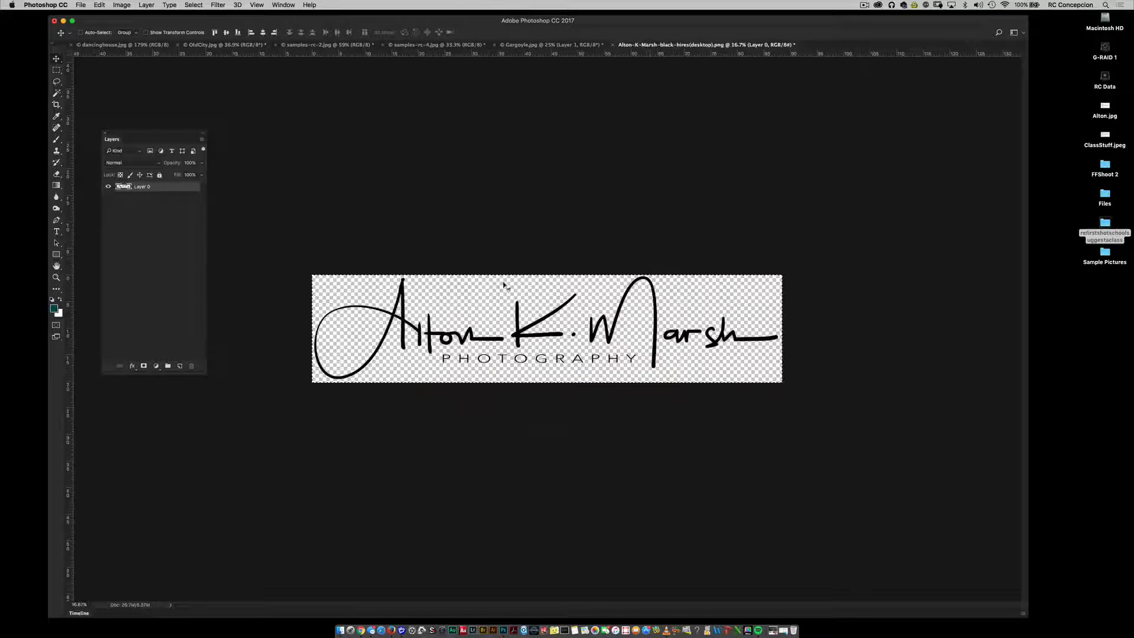
{"action": "left_click", "coordinate": [553, 45]}
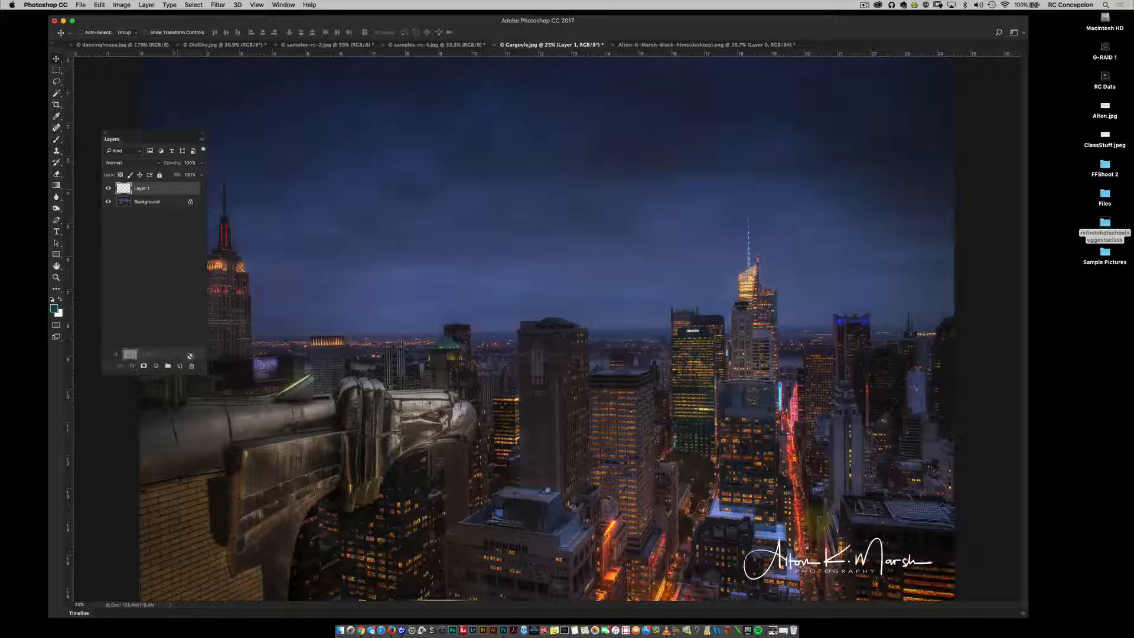
{"action": "left_click", "coordinate": [191, 365]}
Step: Close the cropped logo PNG document
{"action": "left_click", "coordinate": [672, 46]}
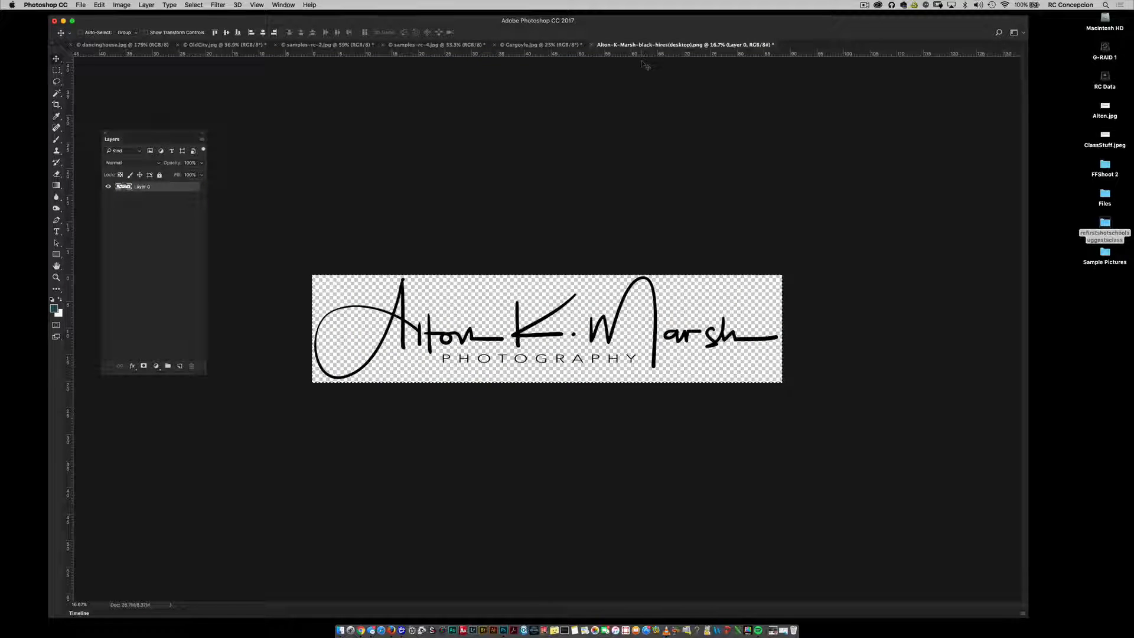
{"action": "key", "text": "super+w"}
{"action": "left_click", "coordinate": [537, 202]}
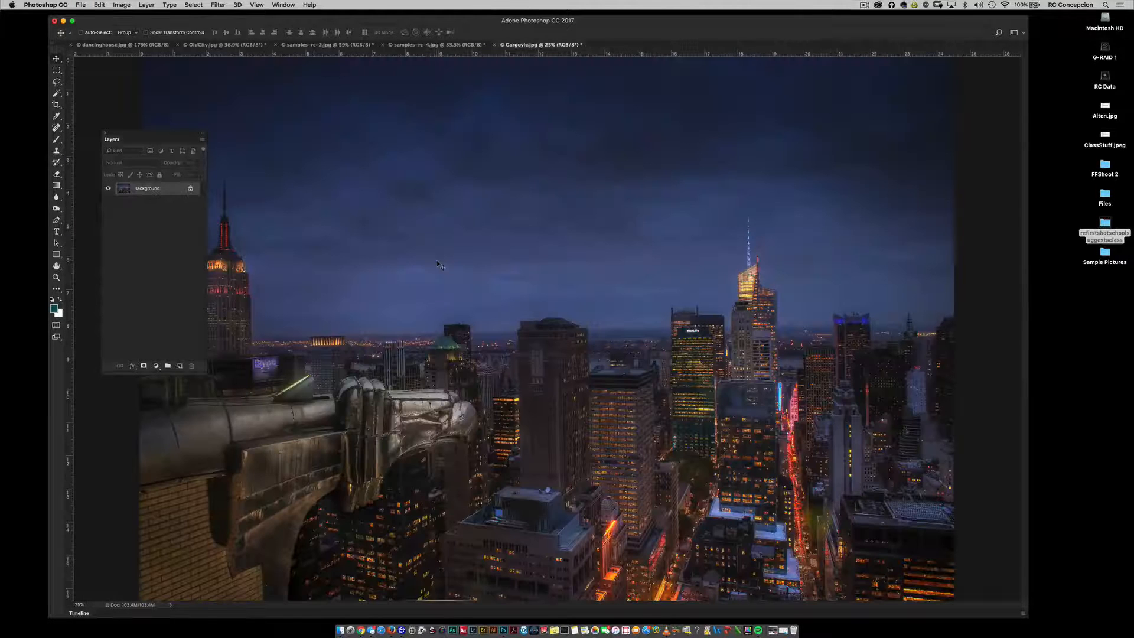
Step: Place the file Alton-RC.png into Gargoyle.jpg as an embedded object
{"action": "left_click", "coordinate": [81, 5]}
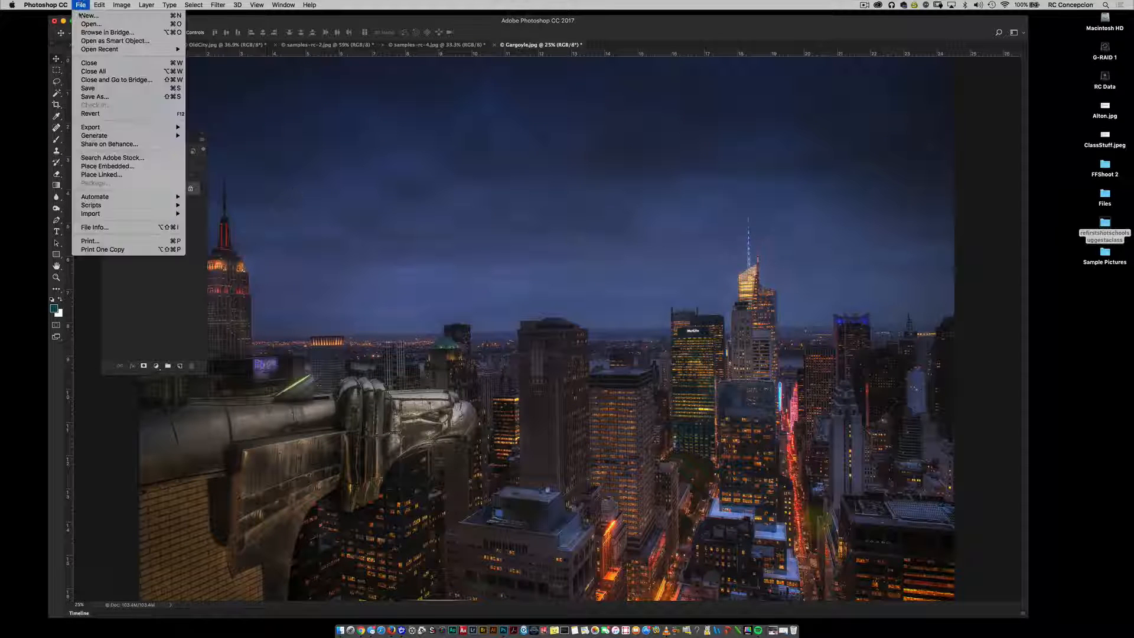
{"action": "left_click", "coordinate": [133, 166]}
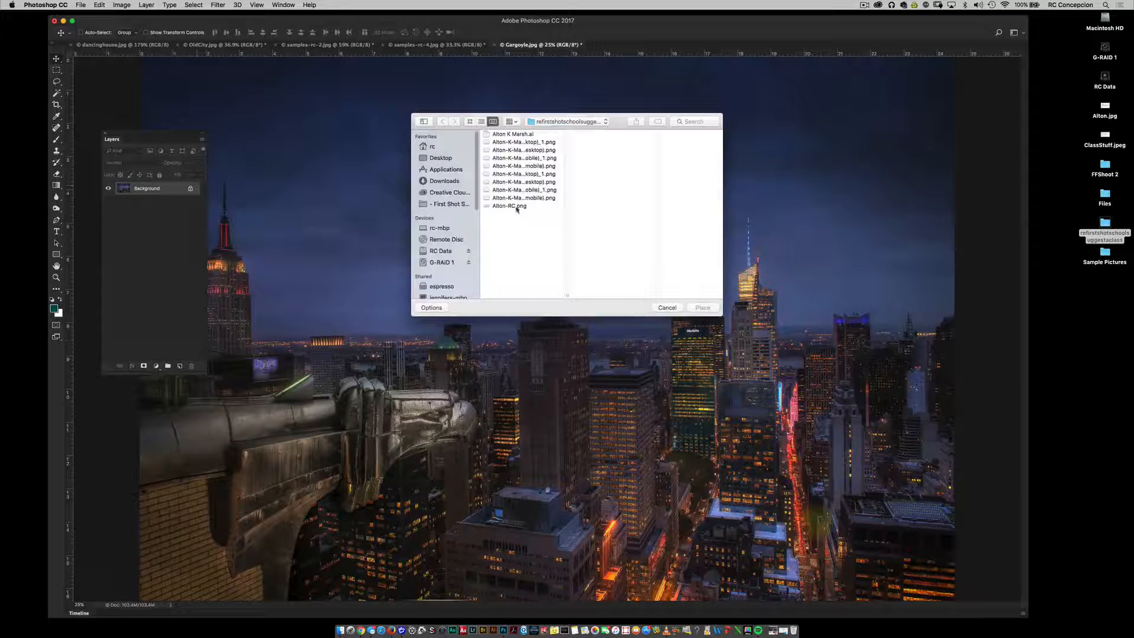
{"action": "left_click", "coordinate": [517, 206]}
{"action": "left_click", "coordinate": [703, 307]}
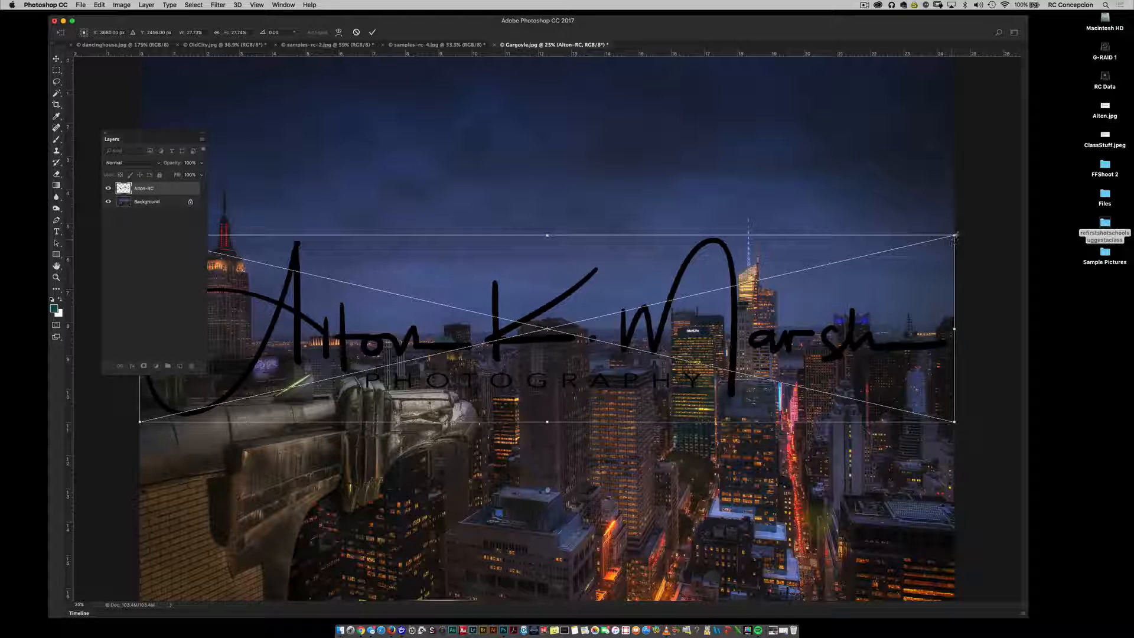
Step: Shrink the placed logo to a small signature in the lower-right corner of Gargoyle.jpg and invert it to white
{"action": "mouse_move", "coordinate": [954, 236]}
{"action": "left_mouse_down"}
{"action": "mouse_move", "coordinate": [650, 314]}
{"action": "mouse_move", "coordinate": [607, 336]}
{"action": "mouse_move", "coordinate": [654, 360]}
{"action": "mouse_move", "coordinate": [862, 602]}
{"action": "mouse_move", "coordinate": [892, 562]}
{"action": "mouse_move", "coordinate": [871, 565]}
{"action": "left_mouse_up"}
{"action": "key", "text": "Return"}
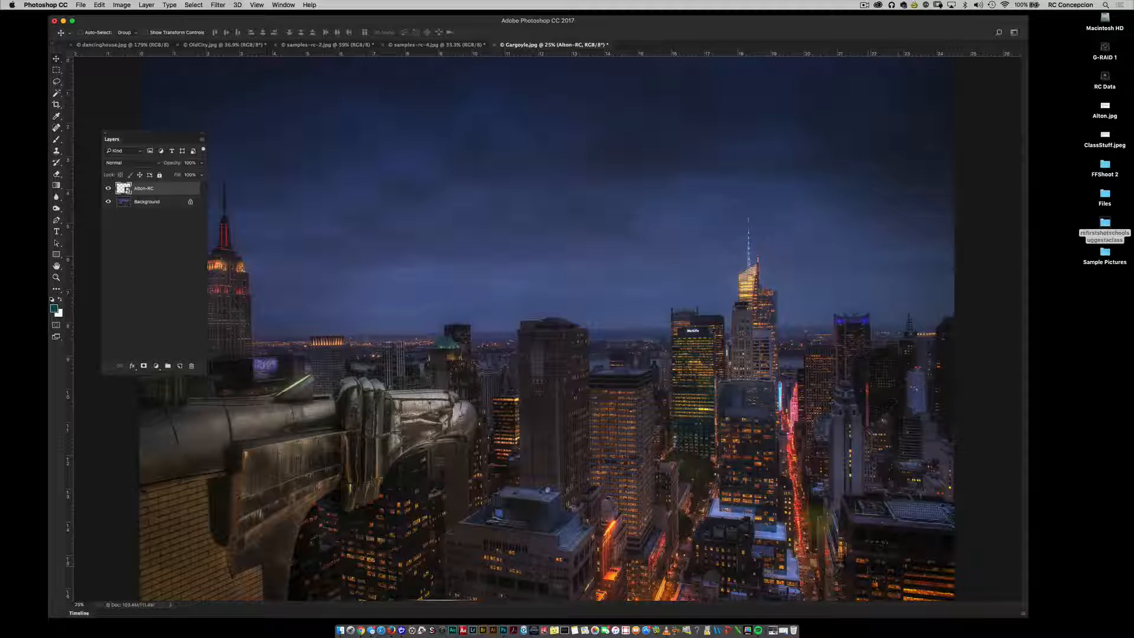
{"action": "key", "text": "super+i"}
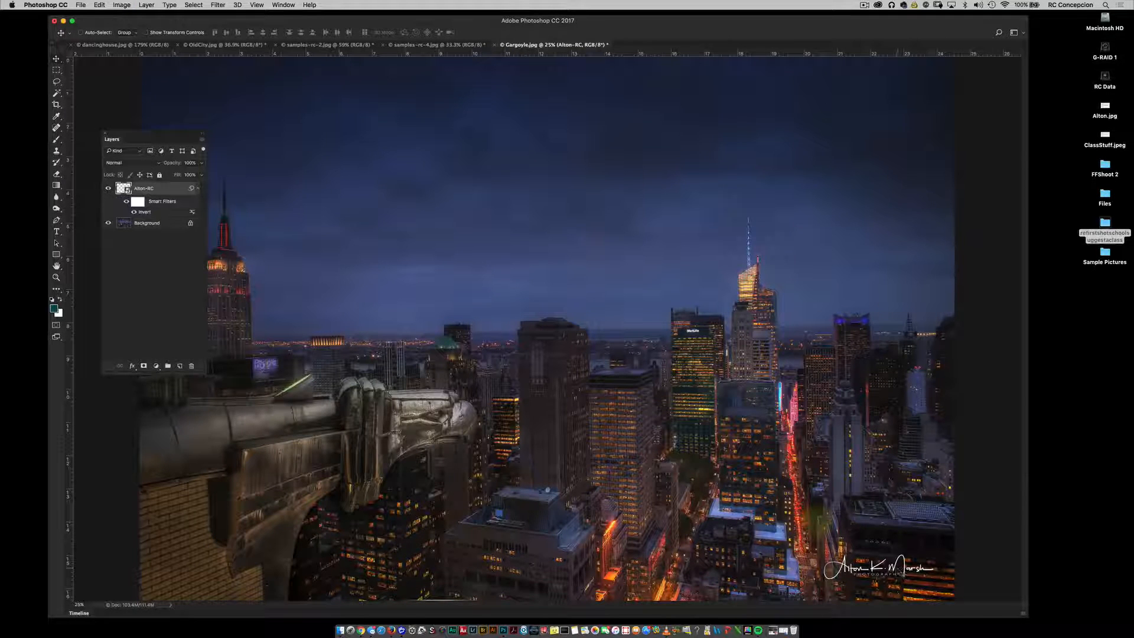
Step: Place the file Alton-RC.png into OldCity.jpg as an embedded object
{"action": "left_click", "coordinate": [214, 45]}
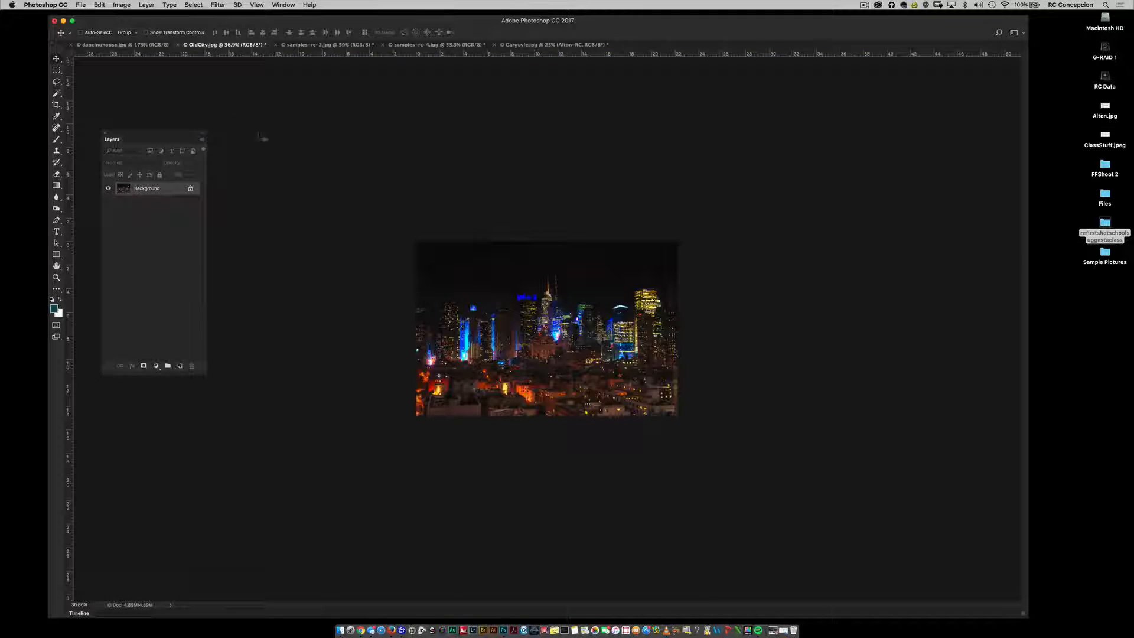
{"action": "key", "text": "super+0"}
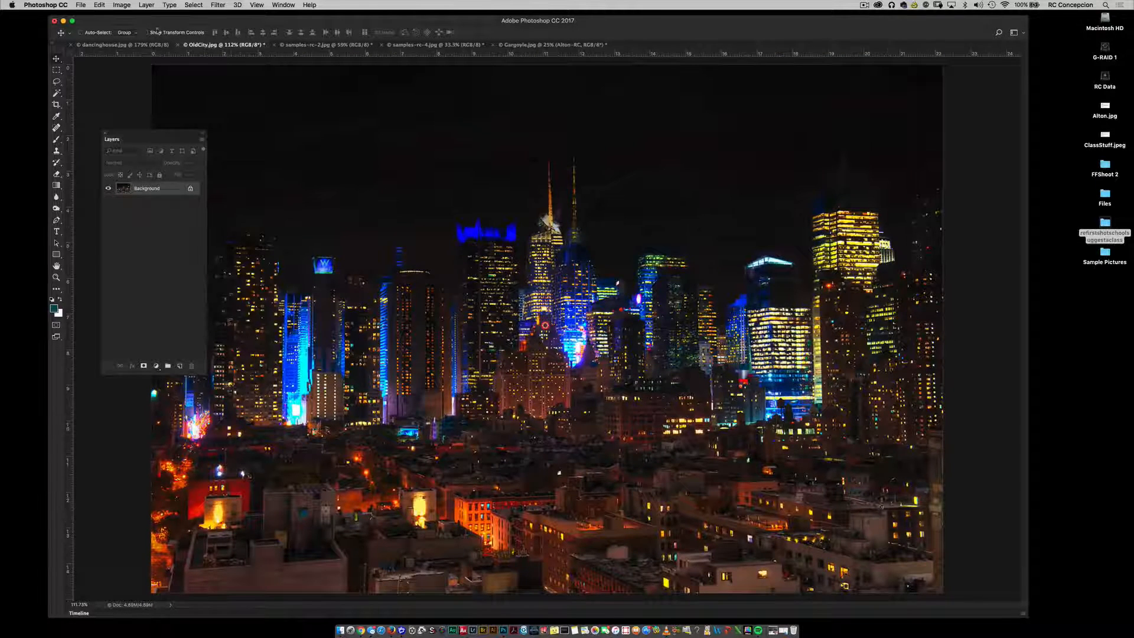
{"action": "left_click", "coordinate": [79, 5]}
{"action": "mouse_move", "coordinate": [116, 206]}
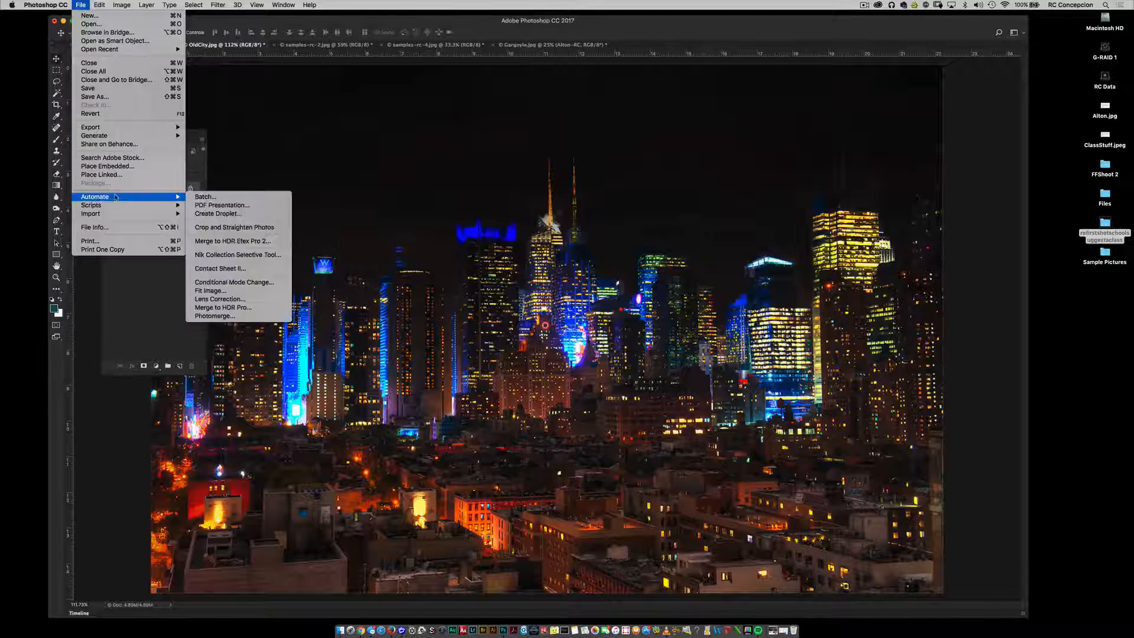
{"action": "left_click", "coordinate": [130, 168]}
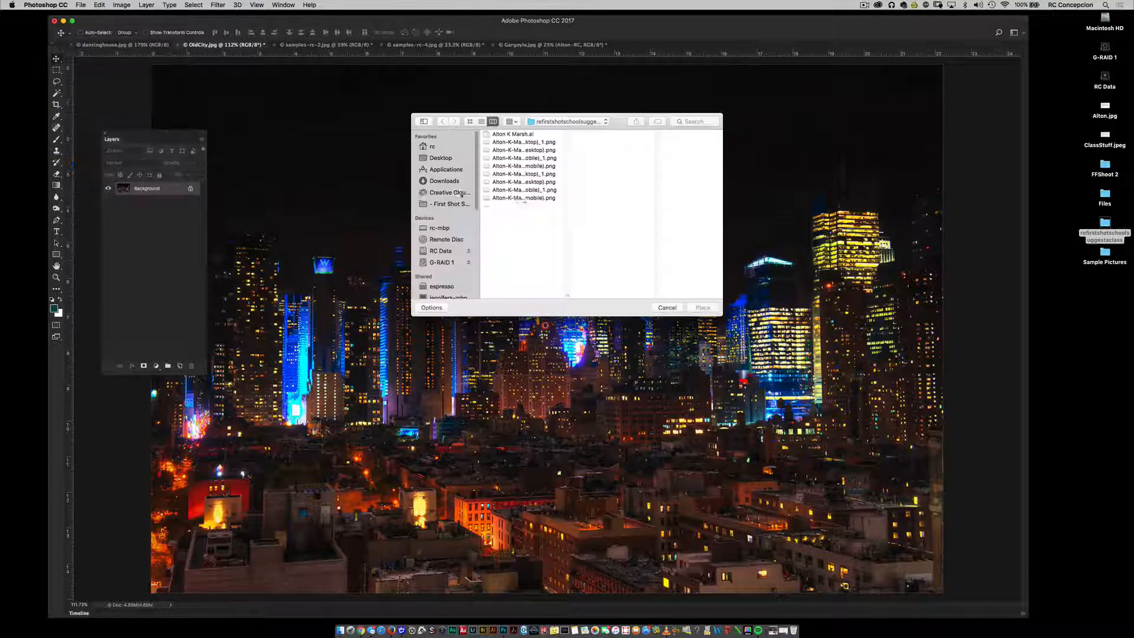
{"action": "left_click", "coordinate": [508, 205]}
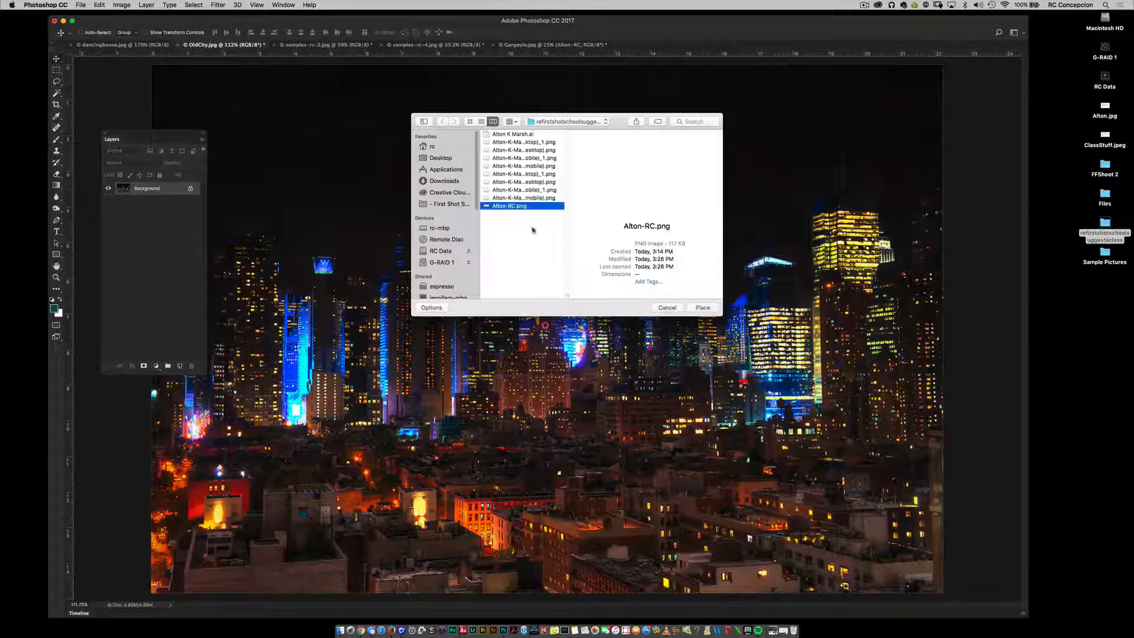
{"action": "left_click", "coordinate": [708, 307]}
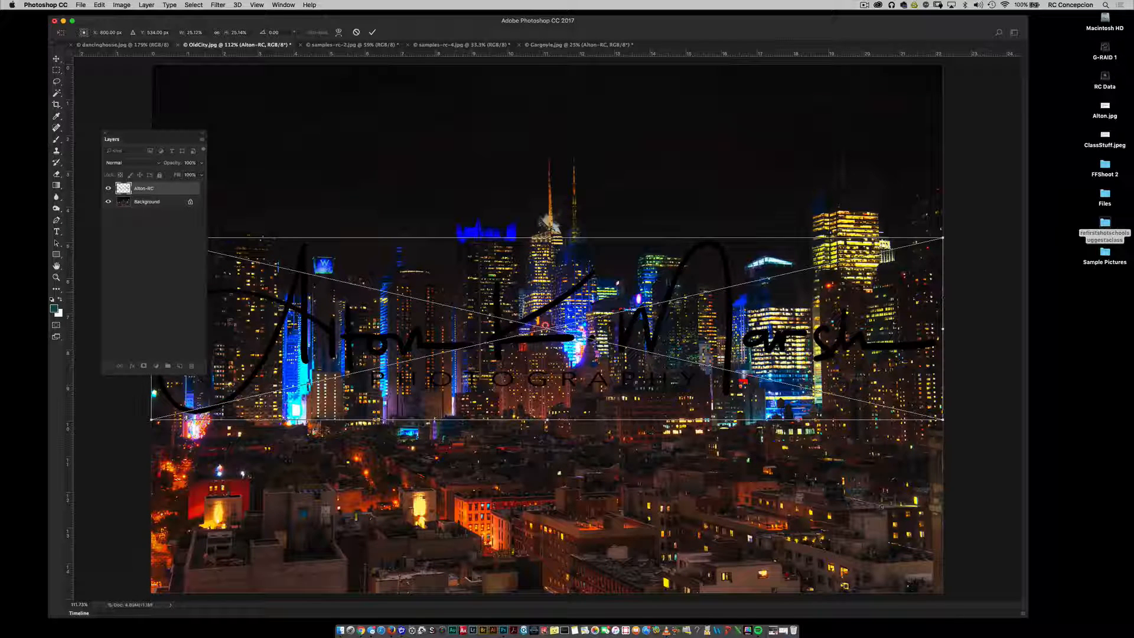
Step: Shrink the placed logo, move it to the lower-right corner of OldCity.jpg, and invert it to white
{"action": "mouse_move", "coordinate": [943, 238]}
{"action": "left_mouse_down"}
{"action": "mouse_move", "coordinate": [835, 278]}
{"action": "mouse_move", "coordinate": [635, 308]}
{"action": "left_mouse_up"}
{"action": "key", "text": "Return"}
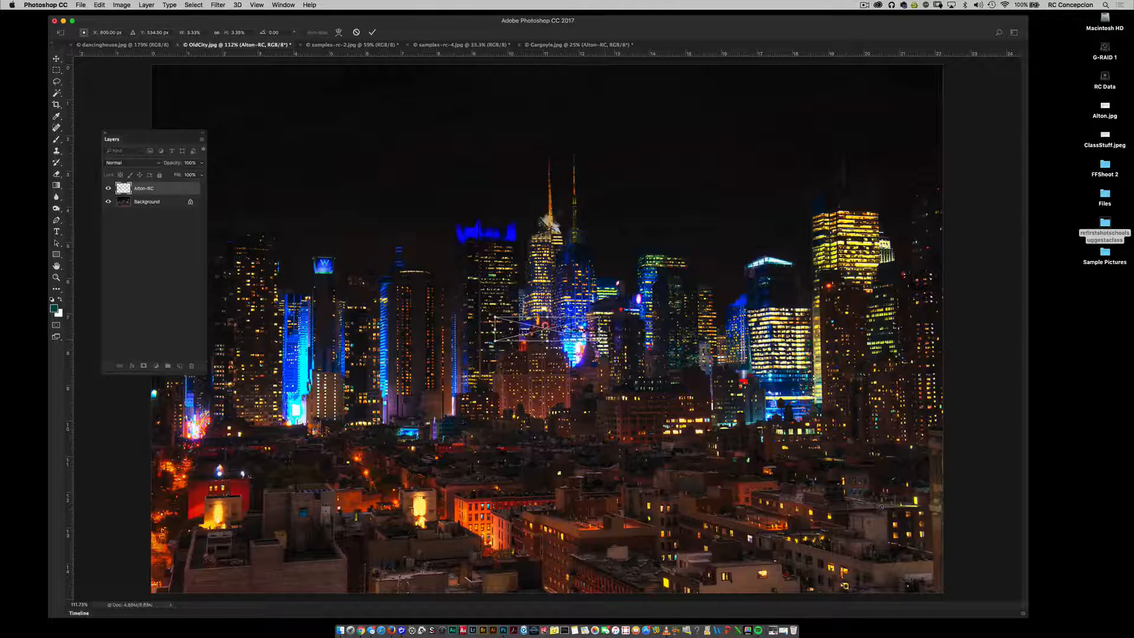
{"action": "mouse_move", "coordinate": [558, 327]}
{"action": "left_mouse_down"}
{"action": "mouse_move", "coordinate": [620, 342]}
{"action": "mouse_move", "coordinate": [871, 517]}
{"action": "mouse_move", "coordinate": [885, 552]}
{"action": "mouse_move", "coordinate": [876, 560]}
{"action": "left_mouse_up"}
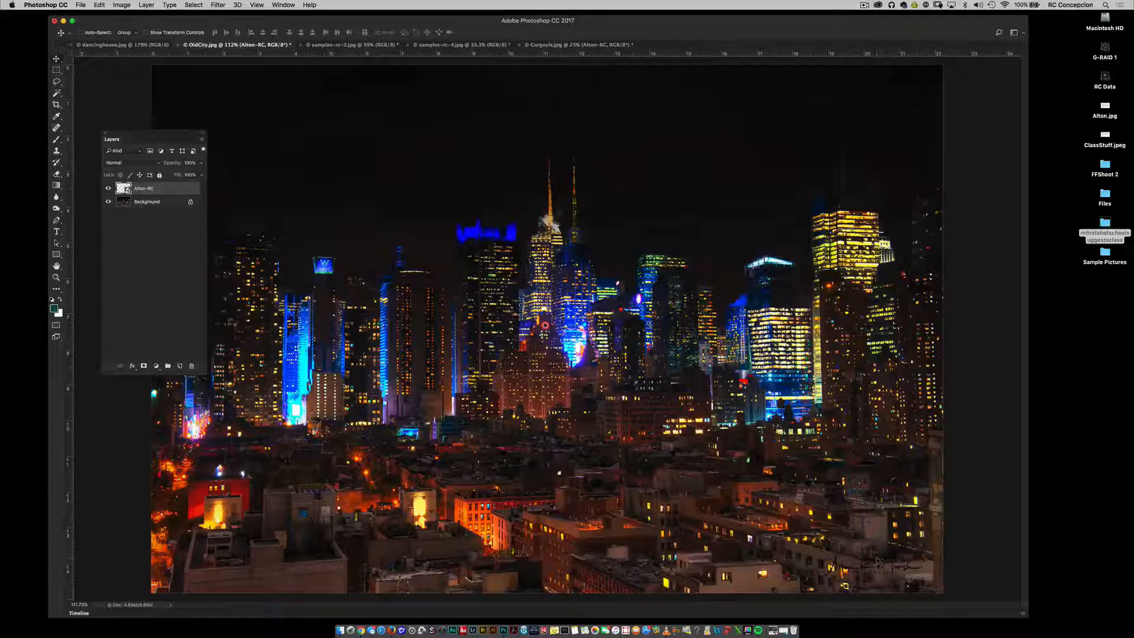
{"action": "key", "text": "super+i"}
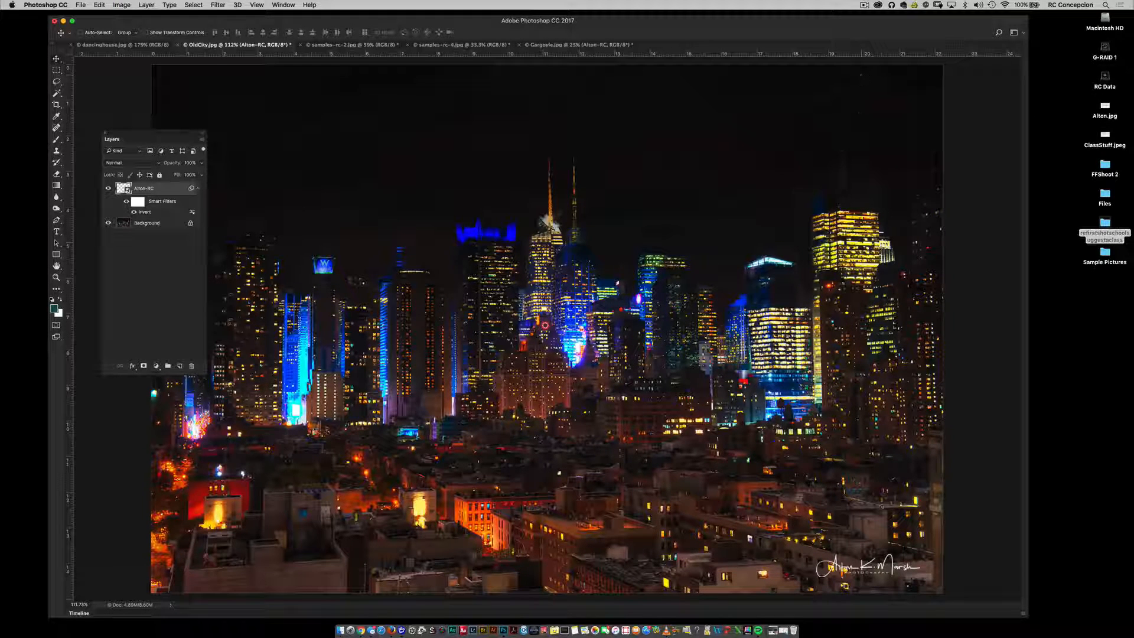
Step: Switch to Google Chrome to show the First Shot School blog
{"action": "left_click", "coordinate": [360, 620]}
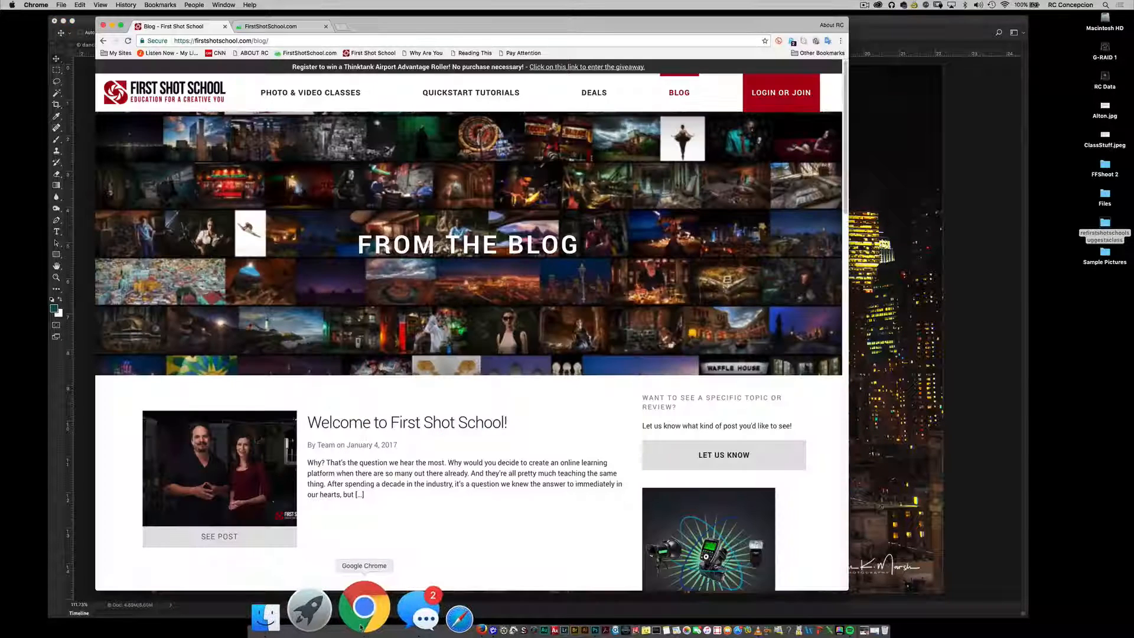